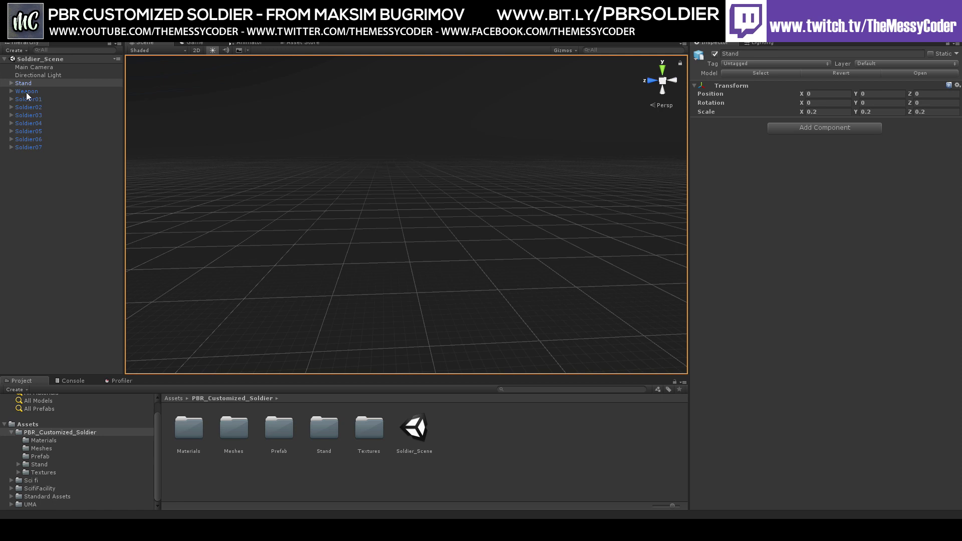
Select Soldier01 and frame it in the Scene view, orbiting round to the soldiers' front.
click(26, 101)
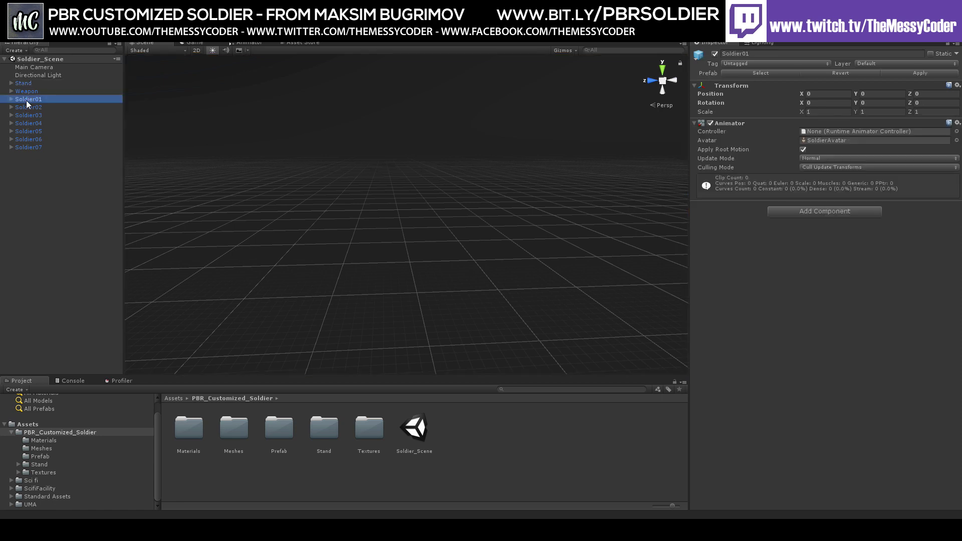
double_click(26, 100)
scroll(378, 191, up, 8)
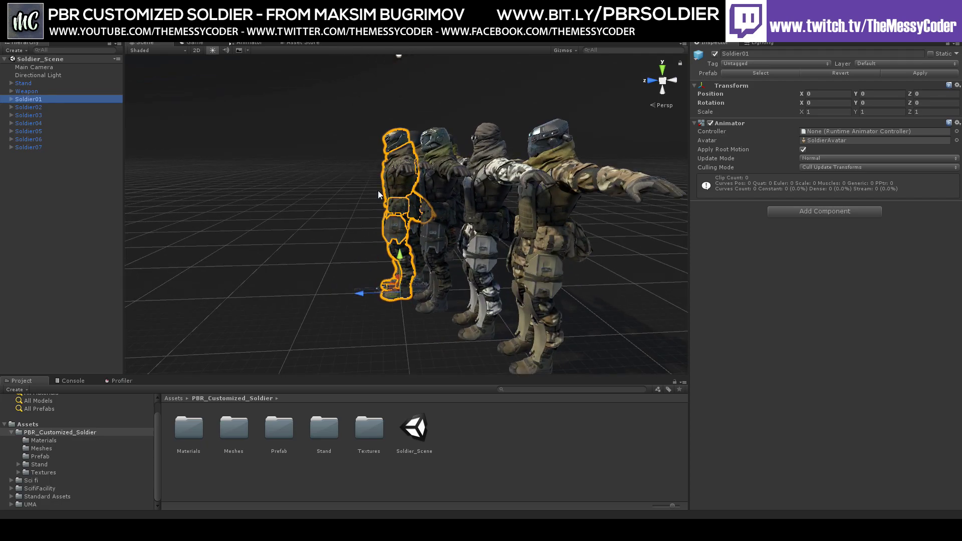
right_drag(276, 198, 456, 193)
middle_drag(456, 193, 667, 224)
right_drag(410, 203, 493, 205)
middle_drag(493, 205, 509, 220)
alt+drag(509, 220, 510, 223)
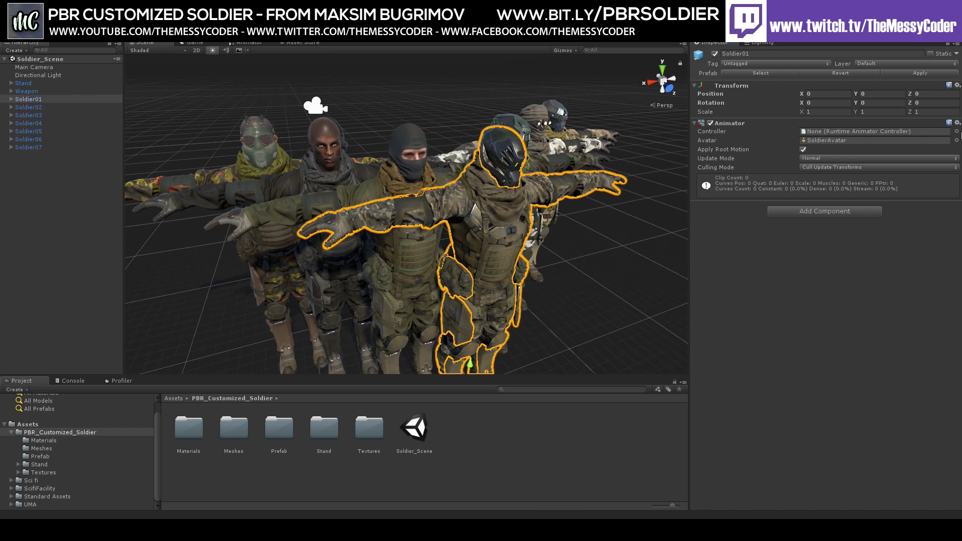
Assign ThirdPersonAnimatorController as Soldier01's Animator controller.
click(956, 131)
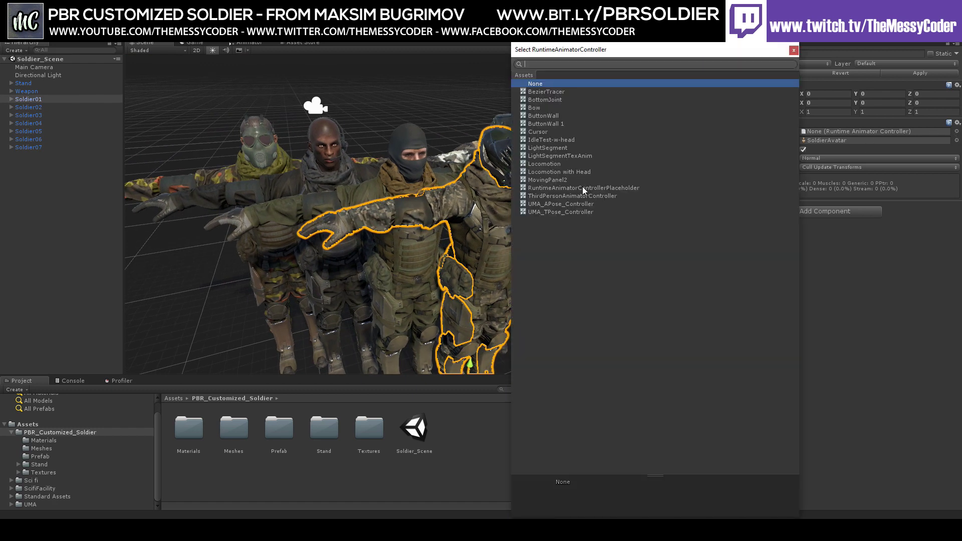
double_click(574, 196)
mouse_move(453, 150)
alt+mouse_down()
mouse_move(441, 170)
mouse_move(457, 169)
alt+mouse_up()
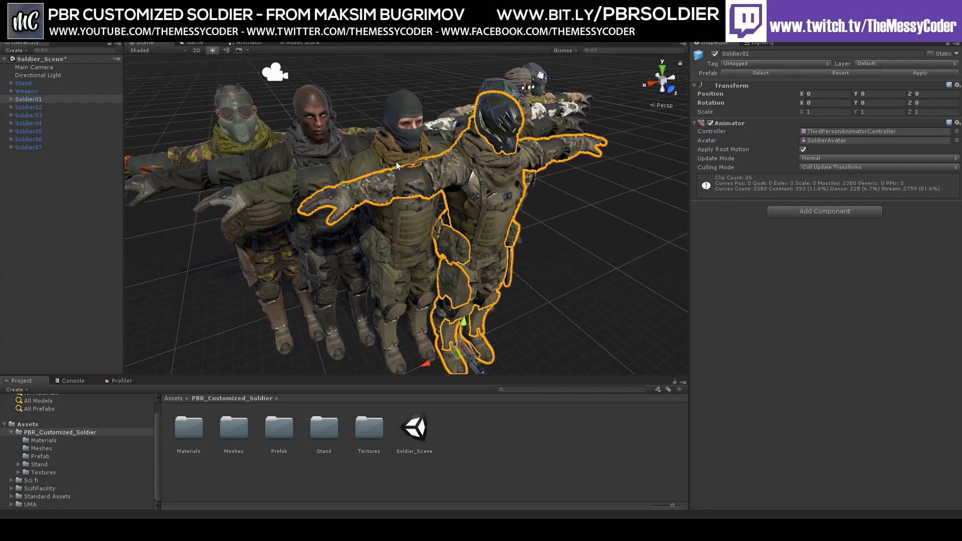
click(11, 99)
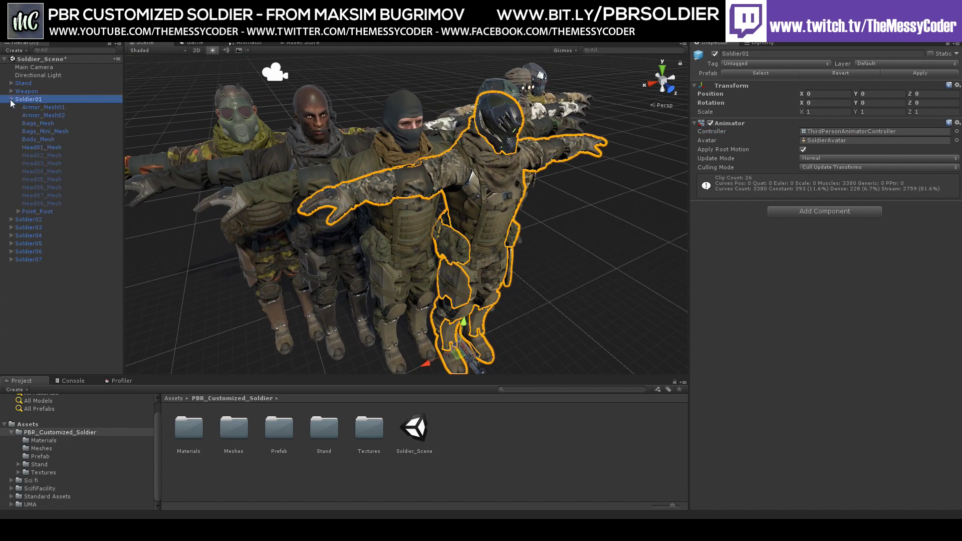
Disable Soldier01's Armor_Mesh01, comparing the legs with it on and off.
click(43, 107)
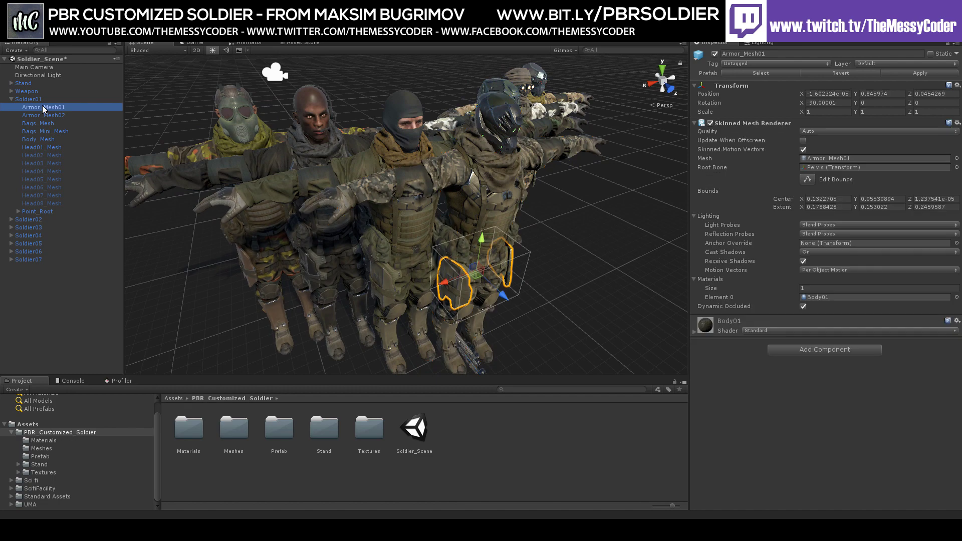
click(715, 54)
click(715, 54)
click(715, 54)
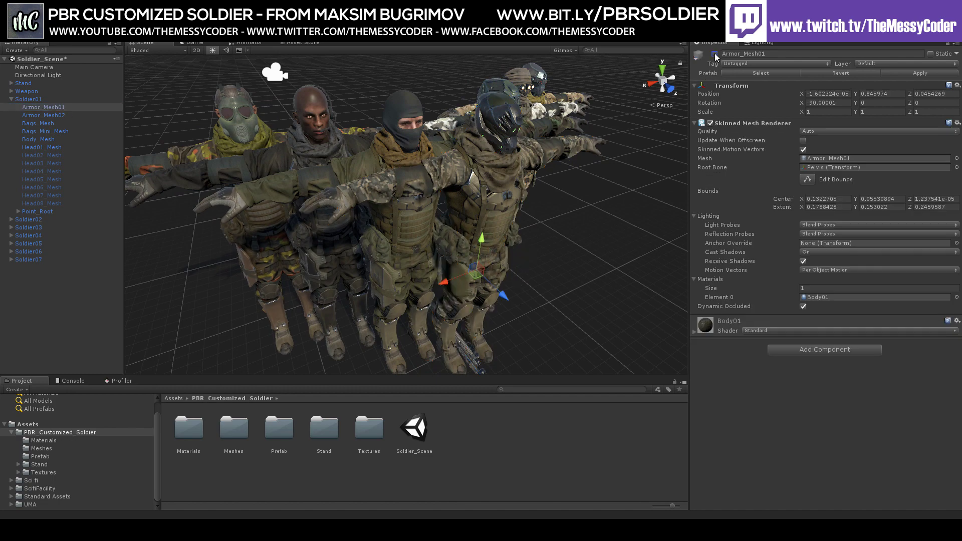
scroll(467, 189, down, 6)
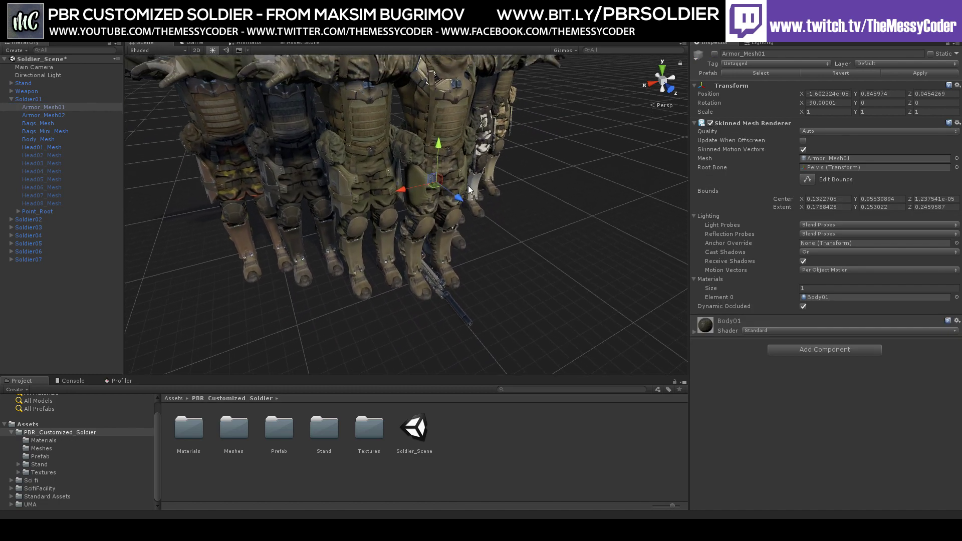
middle_drag(467, 189, 357, 264)
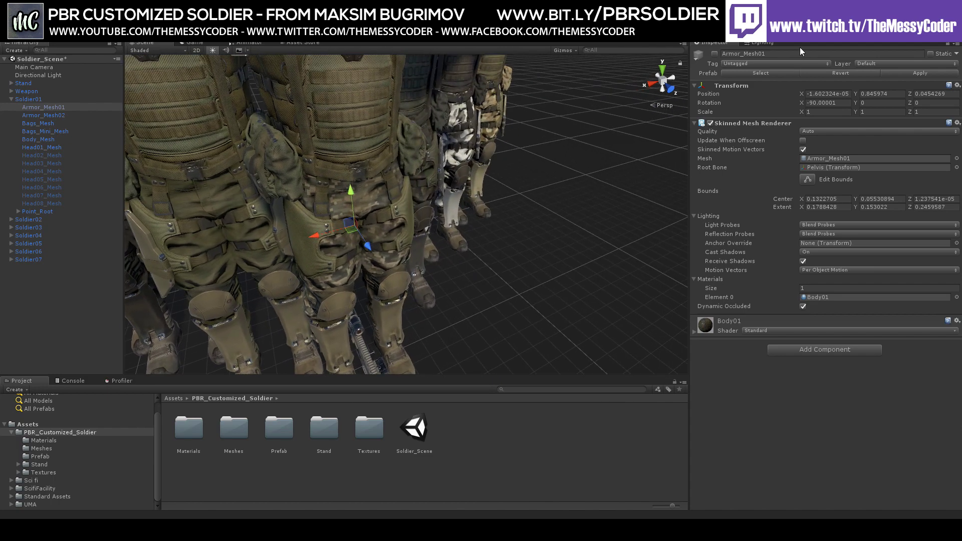
click(714, 54)
click(715, 54)
Disable Soldier01's Armor_Mesh02 leg armour piece.
click(43, 115)
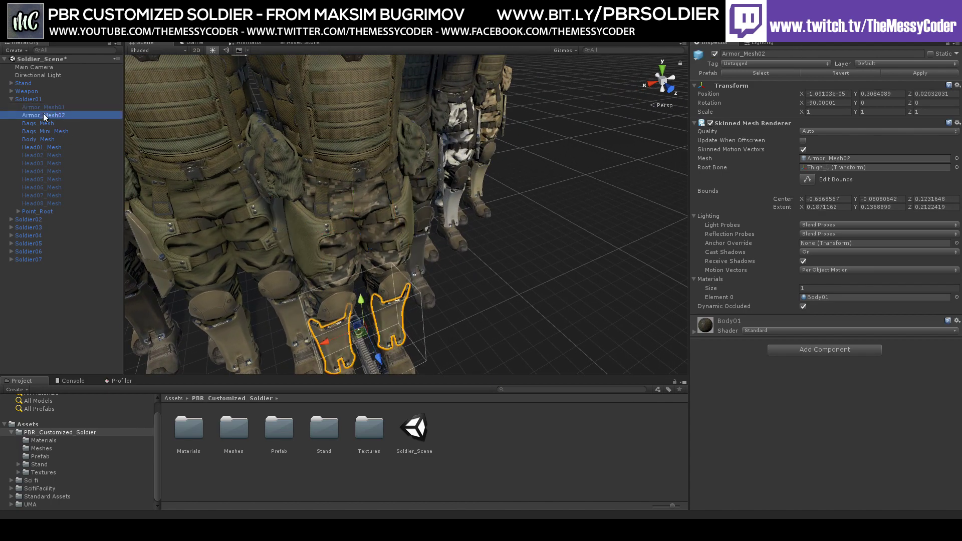
click(715, 54)
click(715, 54)
click(715, 54)
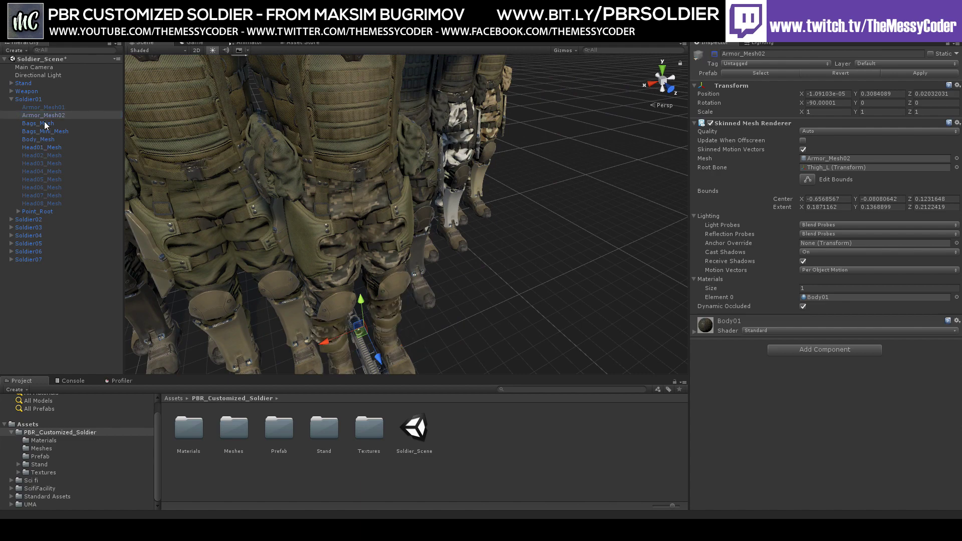
Toggle Soldier01's Bags_Mesh off and back on so the bag stays visible.
click(45, 123)
right_drag(251, 160, 273, 176)
middle_drag(273, 175, 302, 202)
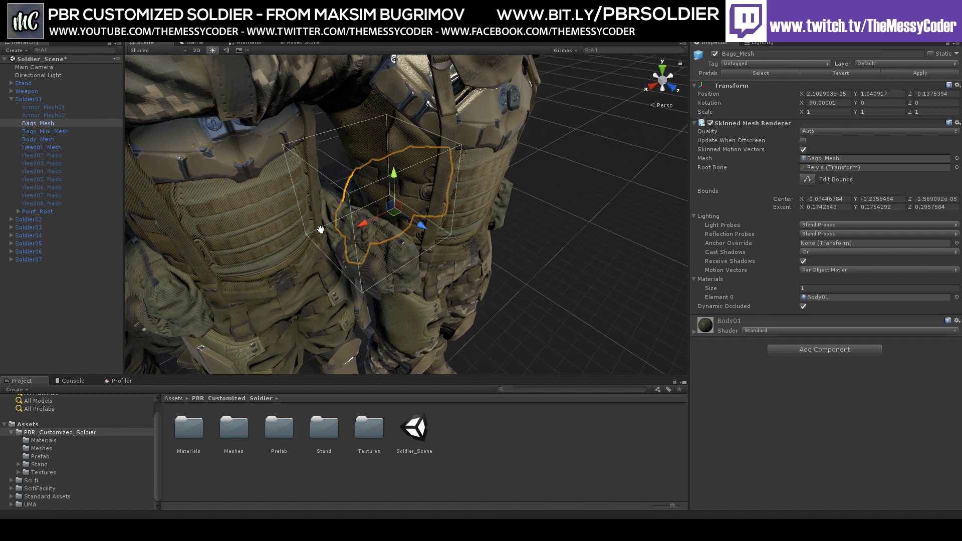
click(716, 53)
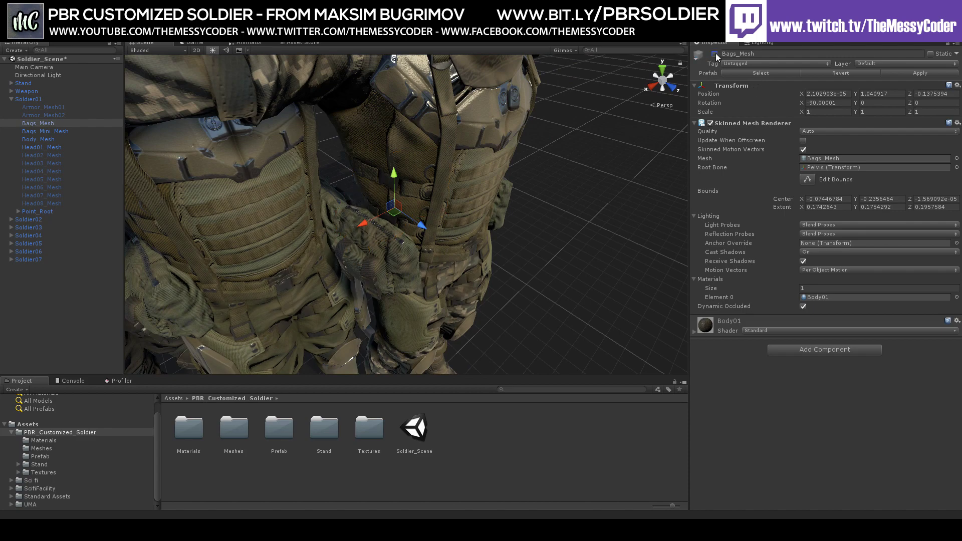
click(716, 53)
right_drag(280, 193, 313, 221)
middle_drag(314, 221, 626, 313)
alt+drag(624, 312, 422, 200)
click(325, 159)
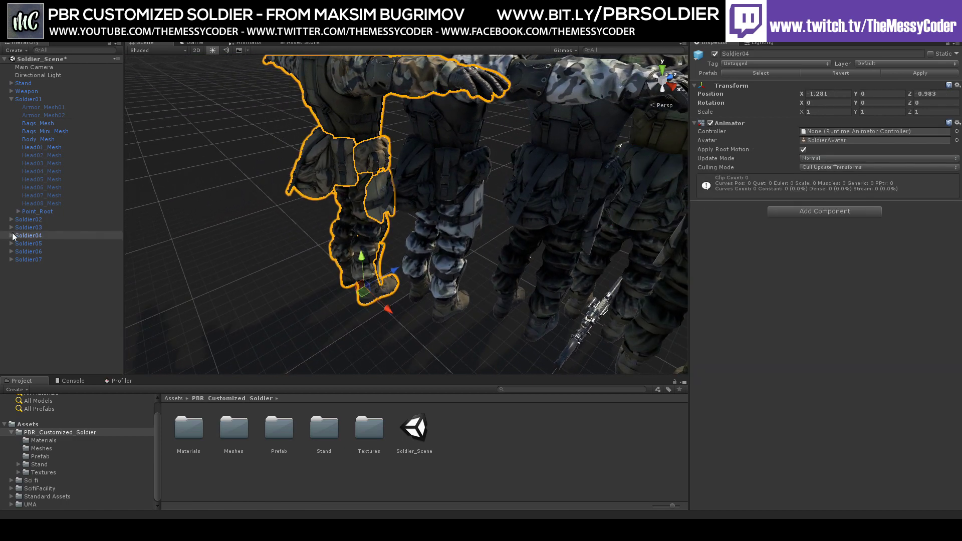
Hide Soldier04's Bags_Mesh and Bags_Mini_Mesh so it carries no bags.
click(307, 144)
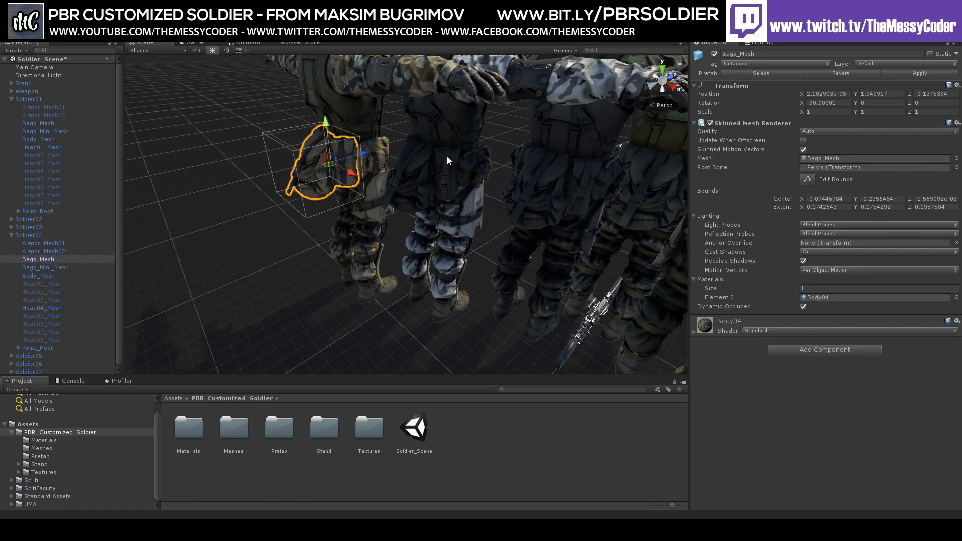
click(715, 53)
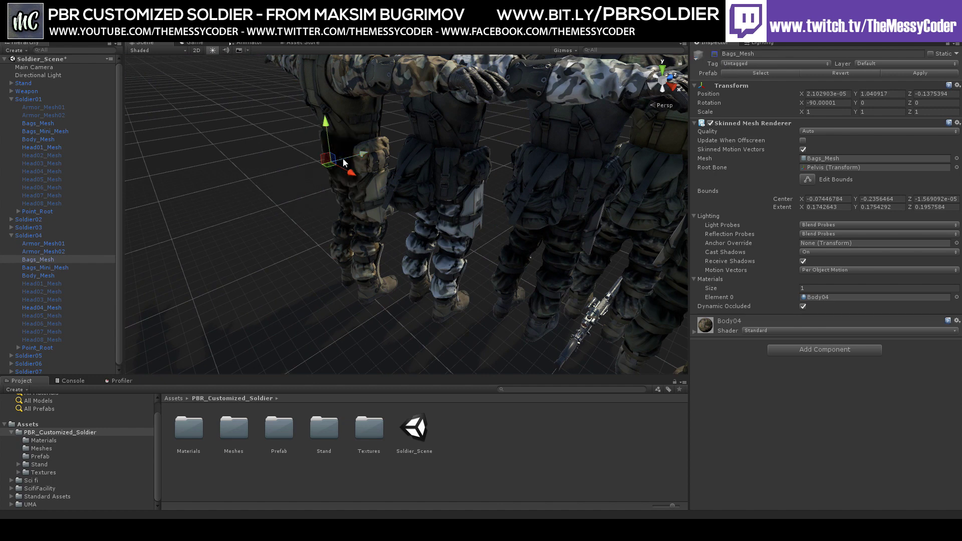
click(384, 159)
click(384, 160)
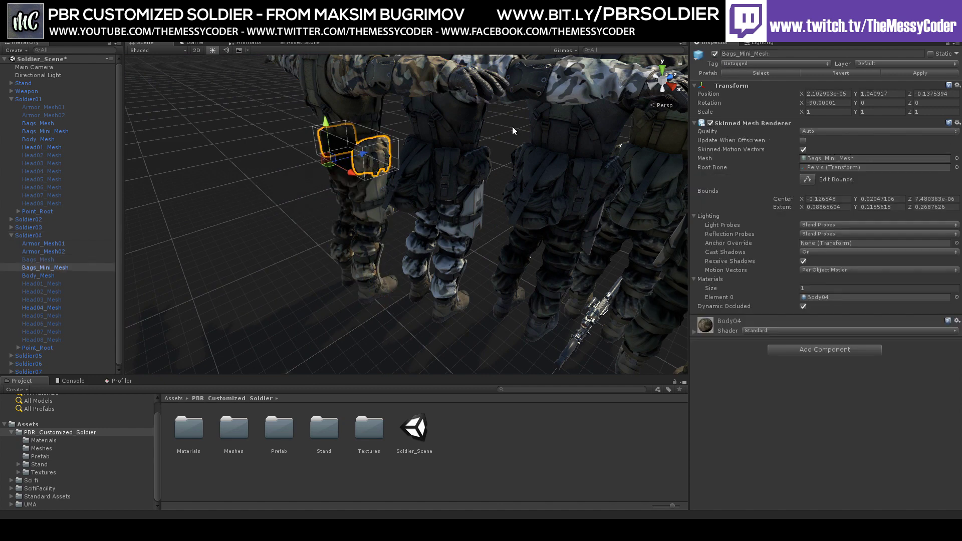
click(716, 54)
alt+drag(369, 152, 411, 192)
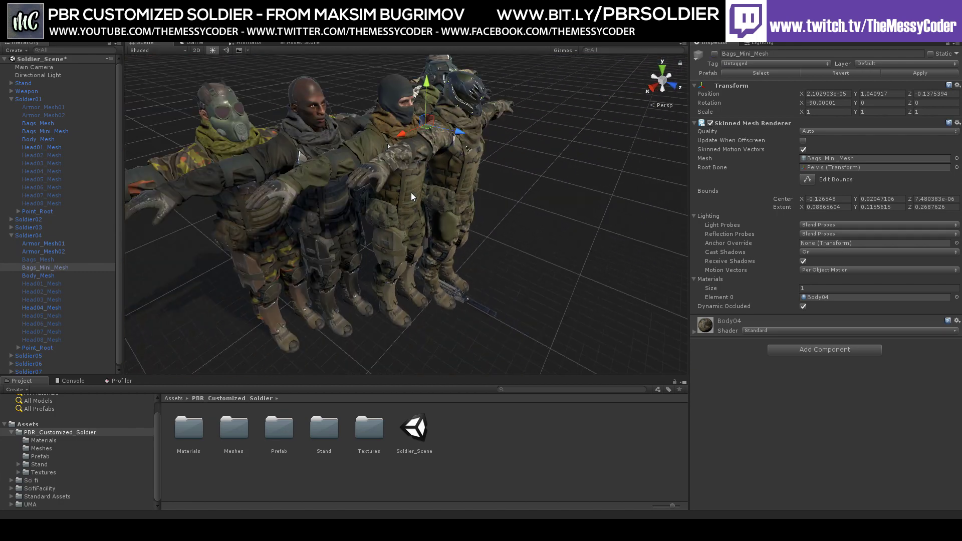
scroll(410, 193, down, 5)
scroll(315, 208, up, 8)
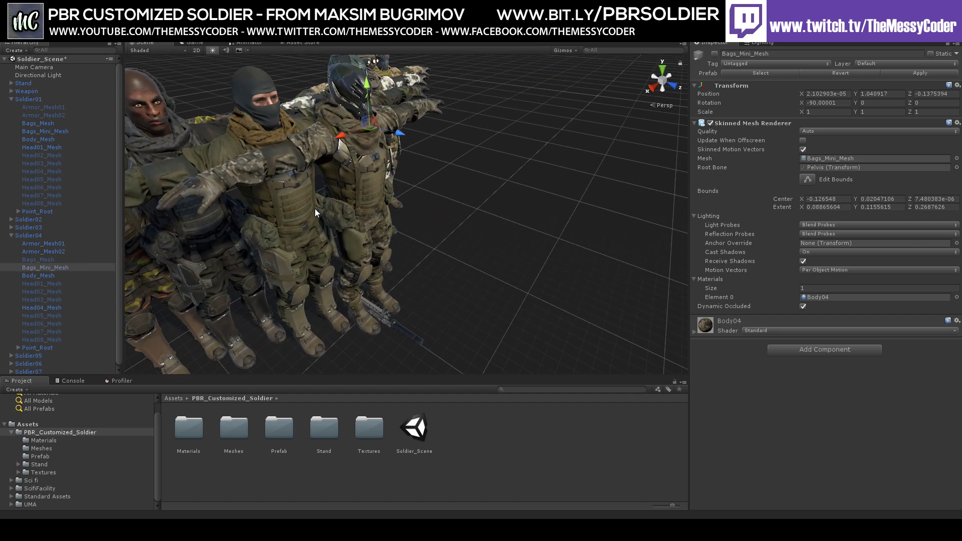
scroll(315, 208, up, 4)
Inspect the soldiers' body meshes and zoom the view onto Soldier01's helmet.
click(376, 193)
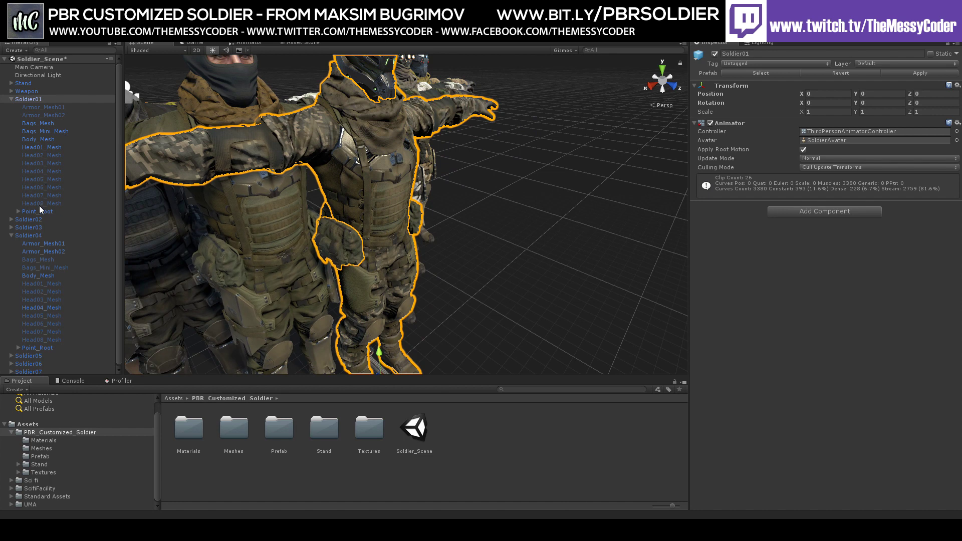
click(44, 139)
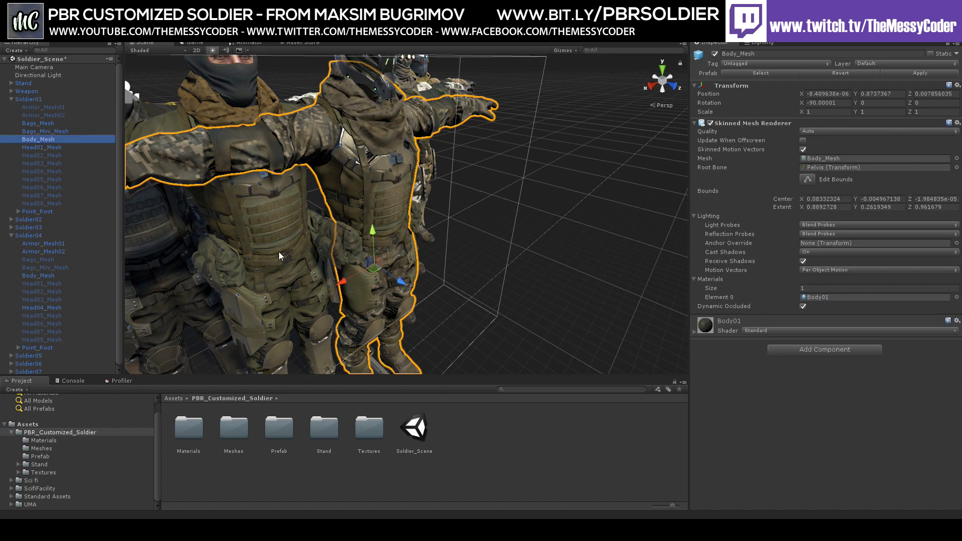
click(276, 236)
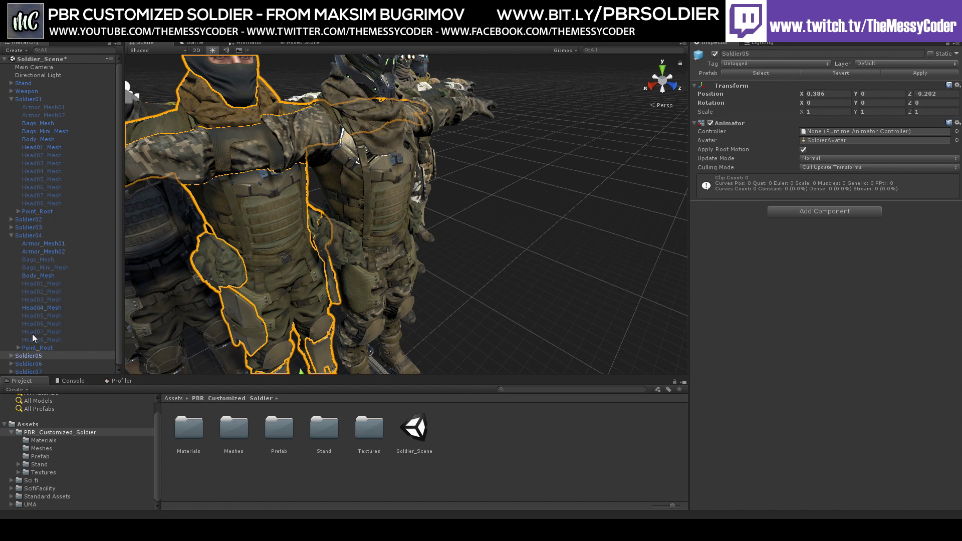
click(40, 275)
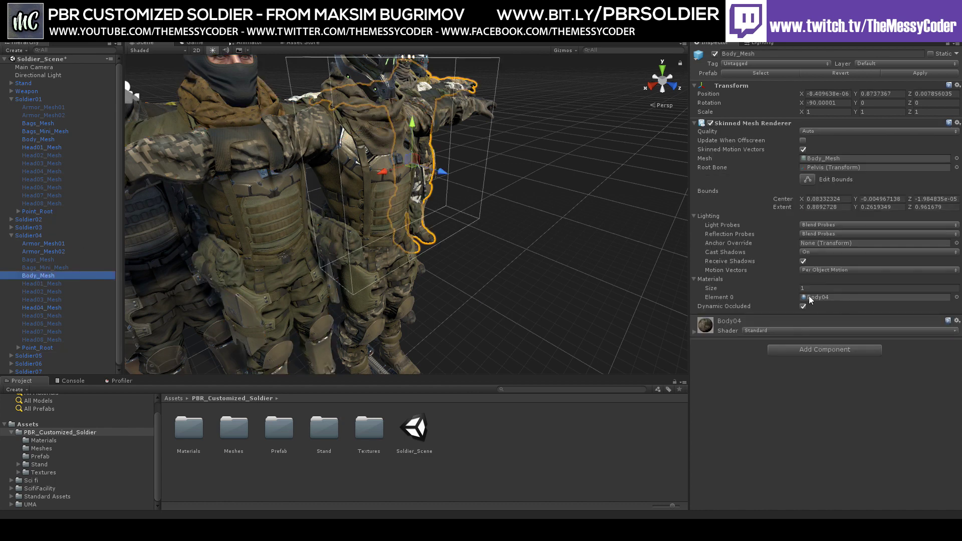
click(375, 209)
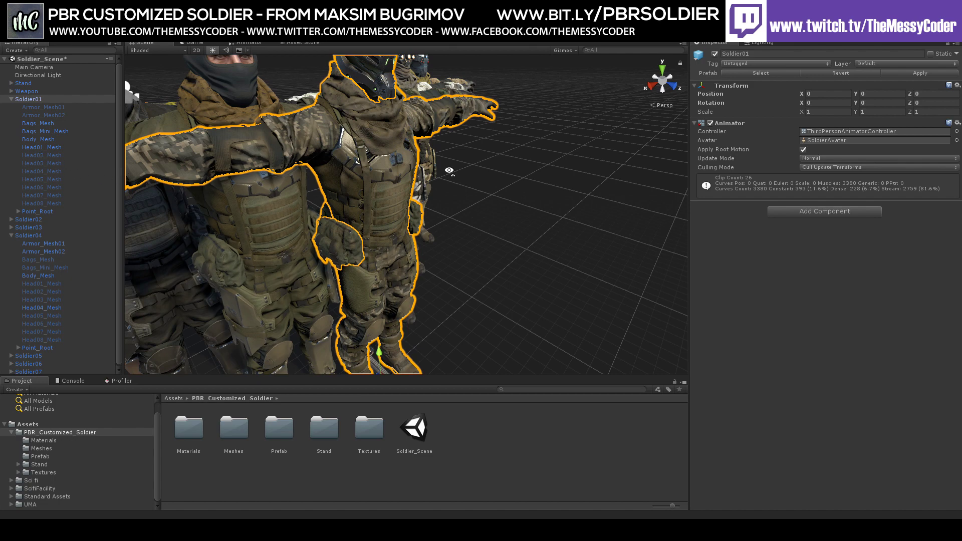
alt+drag(446, 171, 333, 183)
middle_drag(333, 182, 284, 220)
scroll(297, 221, up, 3)
scroll(298, 221, up, 3)
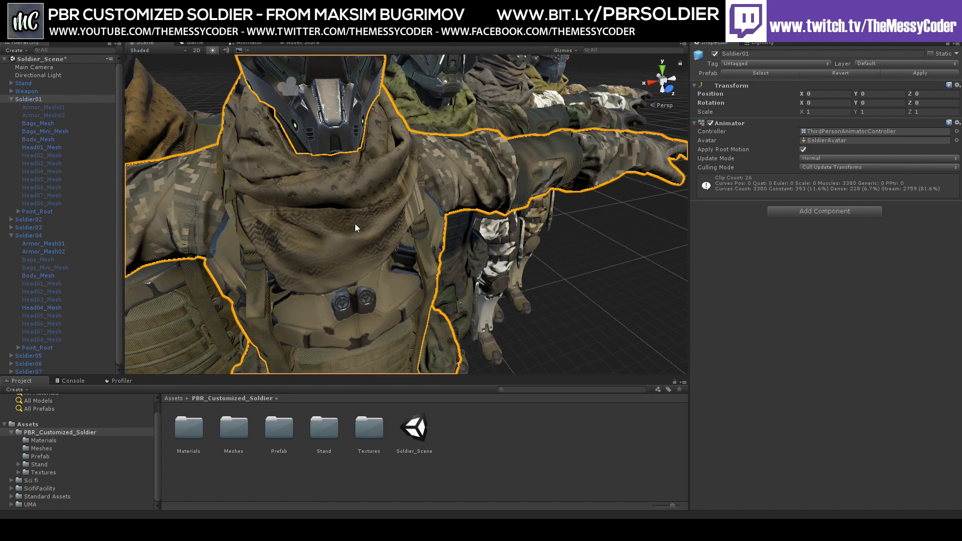
scroll(350, 222, down, 3)
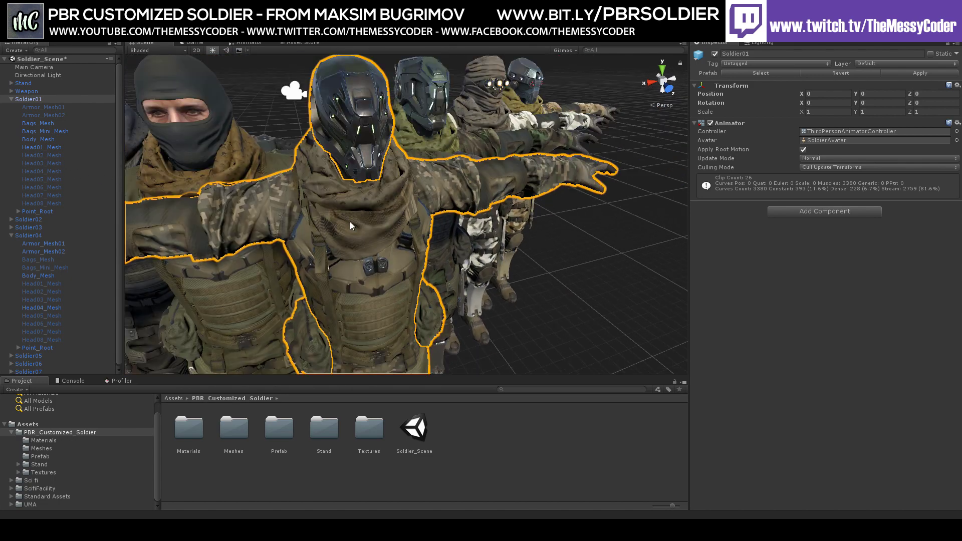
Try Soldier01's Head02_Mesh in place of Head01_Mesh, then switch back to Head01_Mesh.
click(45, 139)
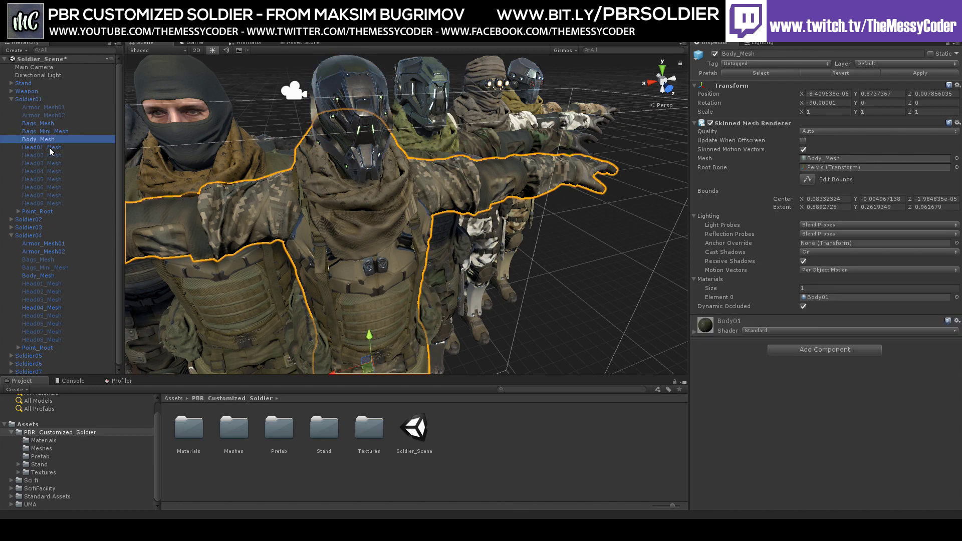
click(49, 147)
click(715, 54)
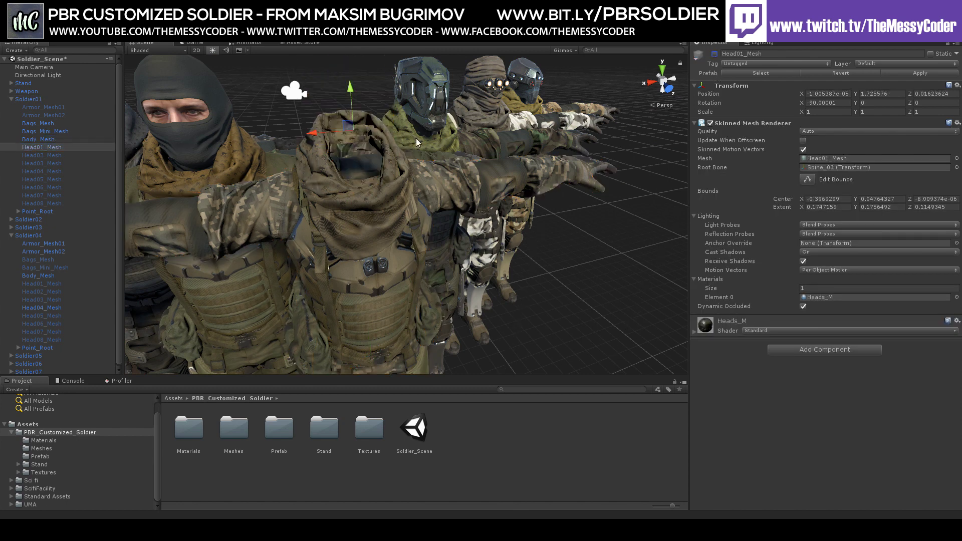
click(58, 155)
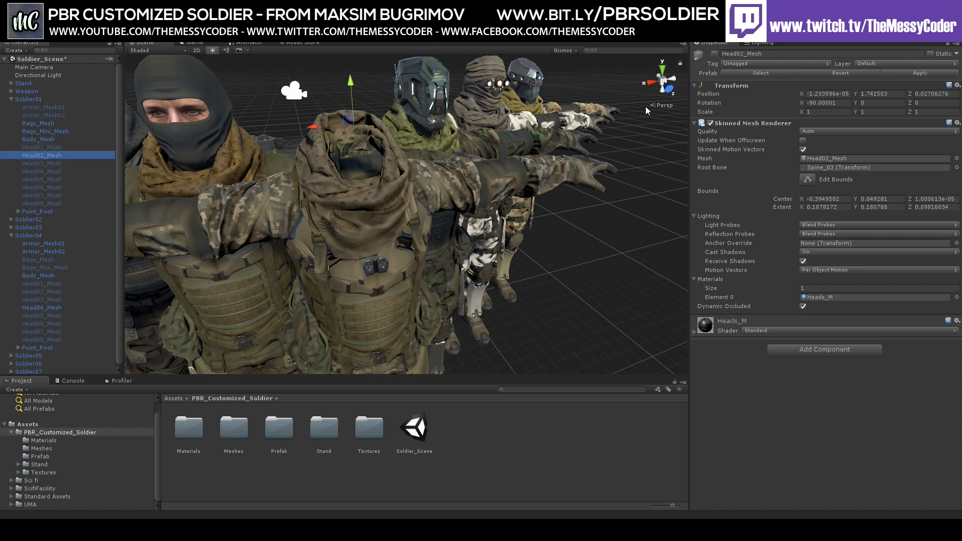
click(715, 53)
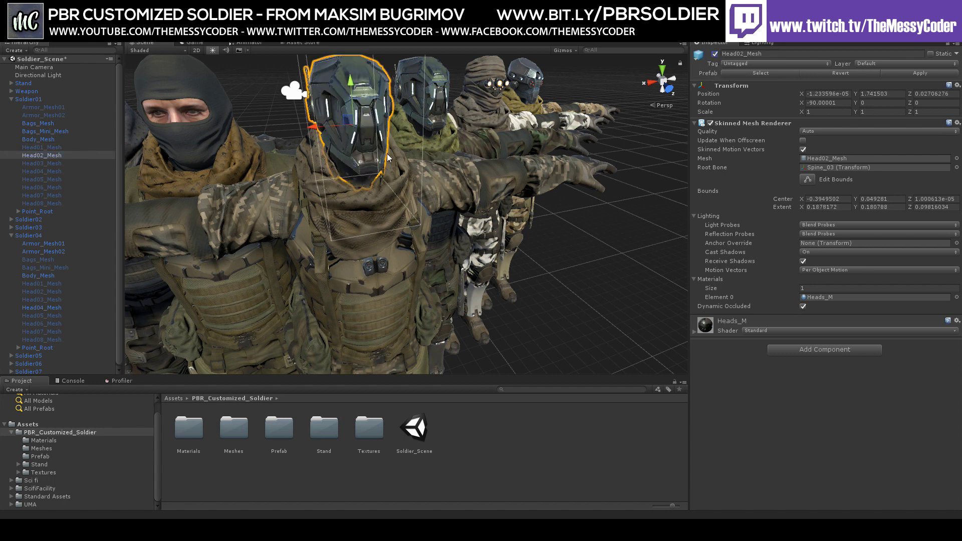
click(716, 54)
click(43, 147)
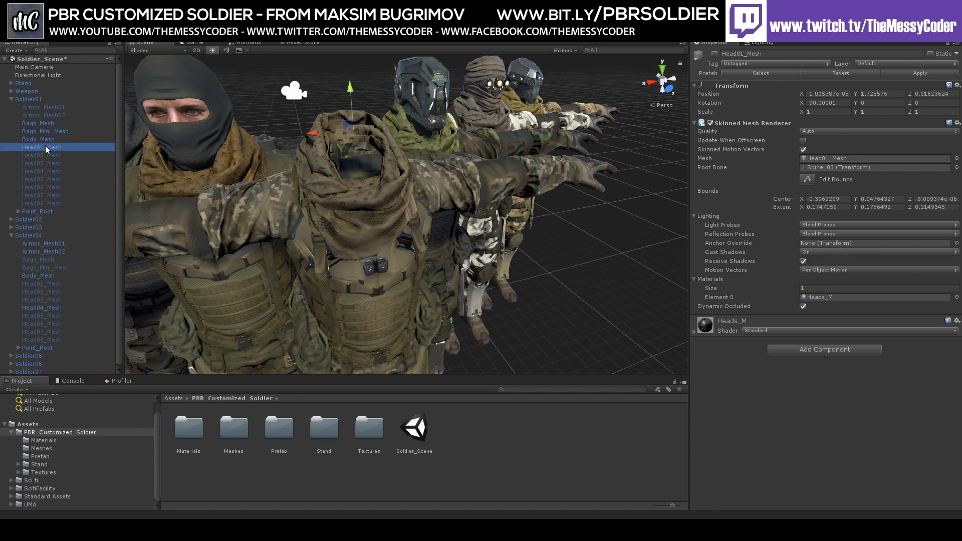
click(715, 54)
Orbit and zoom around the soldier row to centre Soldier01's helmeted head.
alt+drag(586, 123, 472, 150)
middle_drag(472, 150, 544, 231)
scroll(425, 230, up, 3)
right_drag(424, 225, 509, 158)
middle_drag(475, 200, 428, 232)
scroll(503, 215, down, 5)
middle_drag(503, 214, 254, 229)
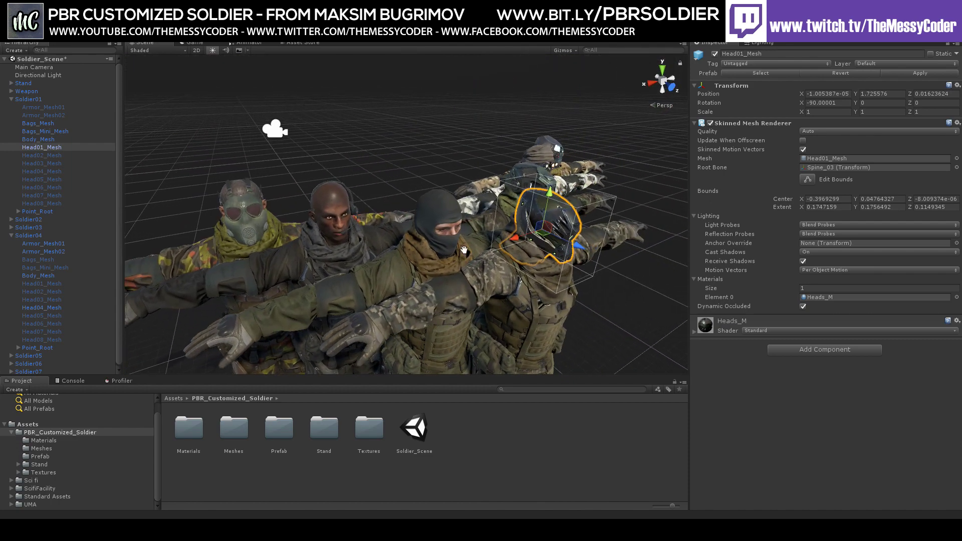
middle_drag(464, 249, 228, 254)
scroll(382, 255, down, 1)
middle_drag(382, 255, 727, 301)
right_drag(415, 221, 440, 265)
middle_drag(440, 266, 271, 289)
mouse_move(443, 245)
middle_down()
mouse_move(291, 253)
mouse_move(480, 221)
mouse_move(549, 223)
mouse_move(472, 220)
mouse_move(395, 199)
mouse_move(491, 211)
mouse_move(323, 266)
mouse_move(451, 197)
middle_up()
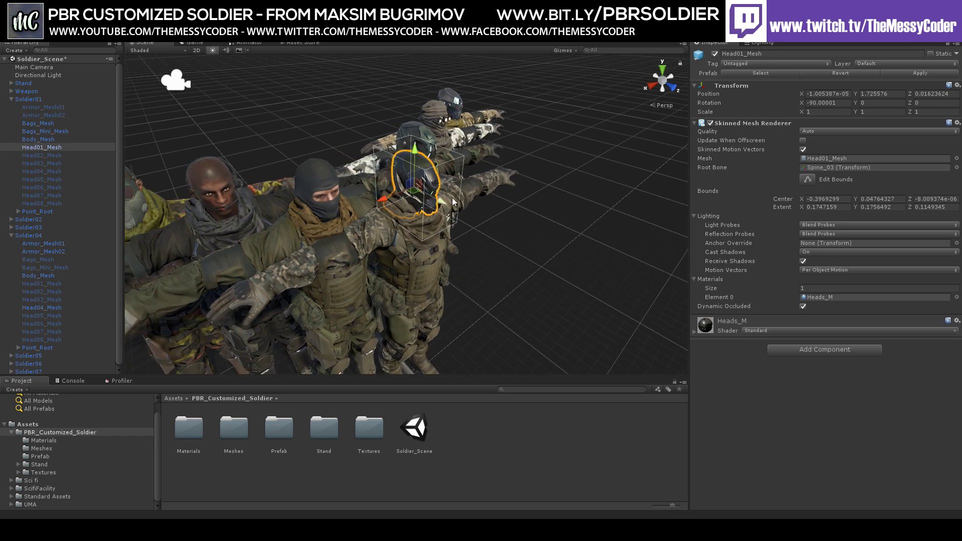
Replace Soldier01's Head01_Mesh helmet with the capped Head08_Mesh head and inspect it.
click(714, 55)
click(57, 203)
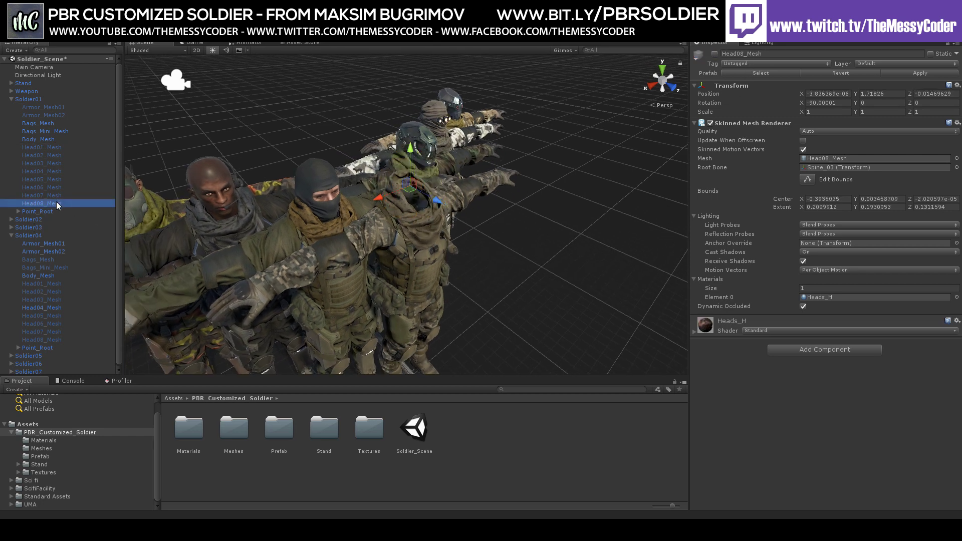
click(714, 54)
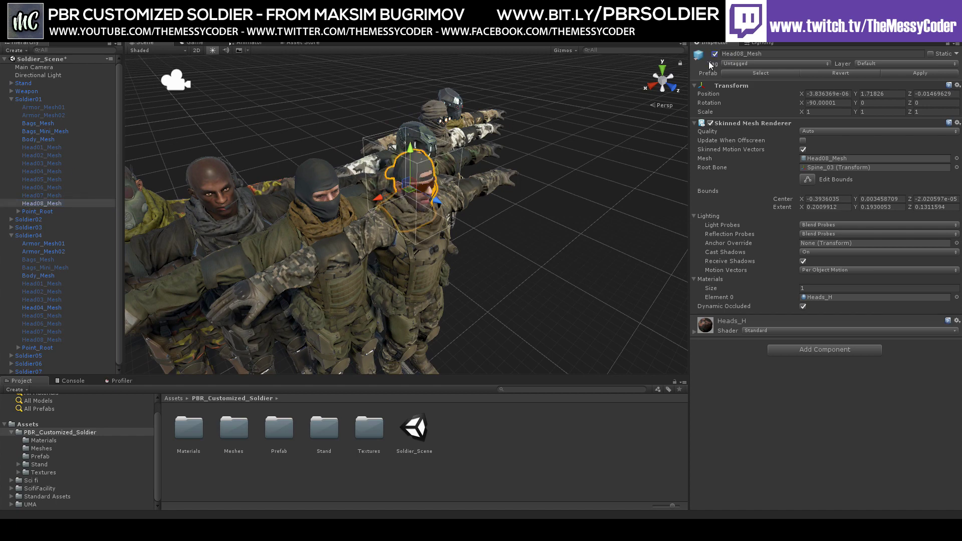
alt+drag(416, 221, 546, 229)
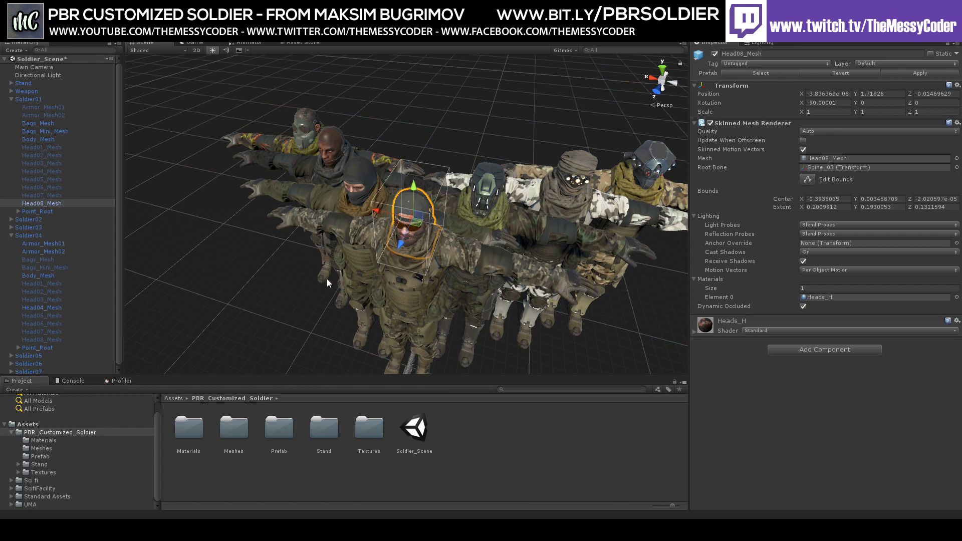
middle_drag(327, 283, 393, 279)
scroll(395, 279, up, 3)
alt+drag(394, 279, 436, 281)
middle_drag(436, 281, 501, 224)
scroll(494, 225, up, 5)
scroll(494, 228, down, 3)
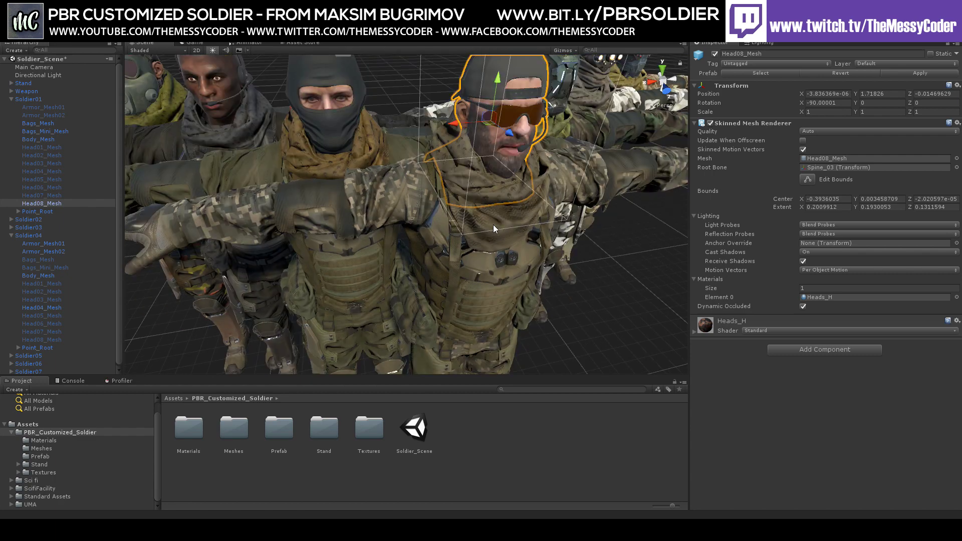
alt+drag(492, 226, 564, 215)
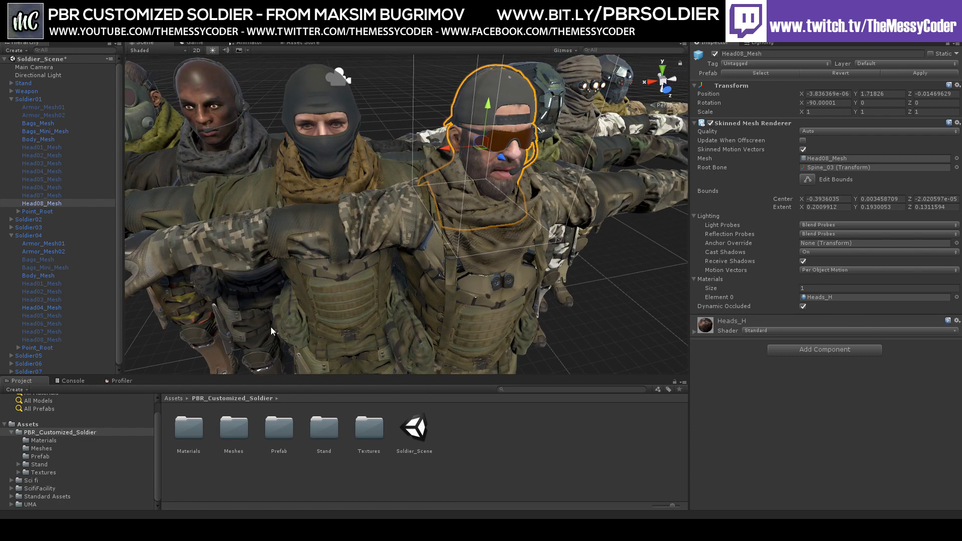
Drag the Soldier08 and Weapon prefabs into the scene, placing Soldier08 beside the squad.
click(40, 457)
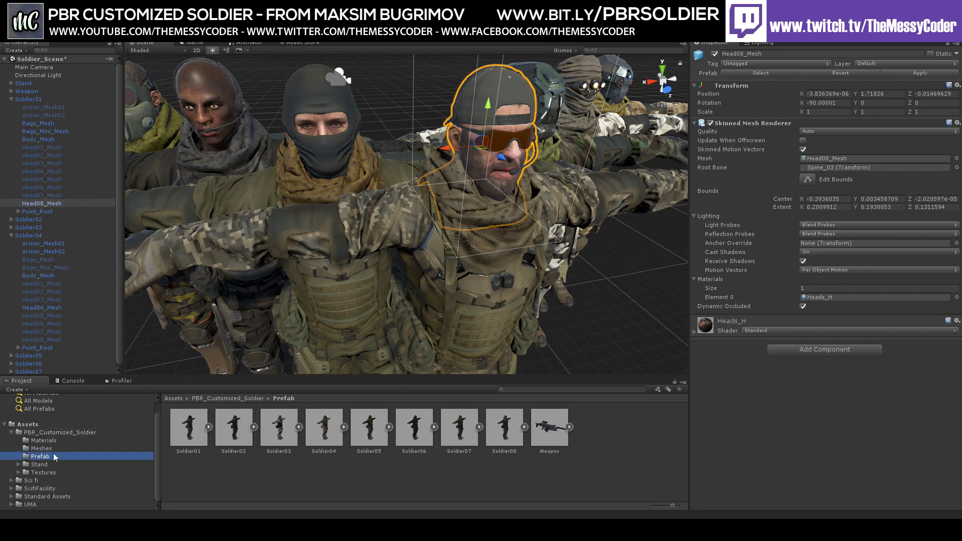
click(507, 430)
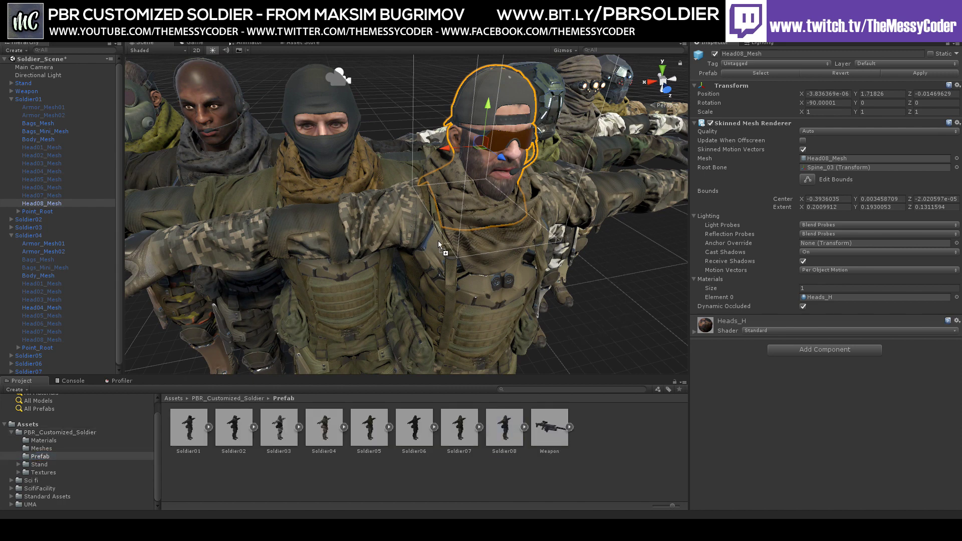
drag(385, 128, 473, 249)
scroll(534, 231, down, 5)
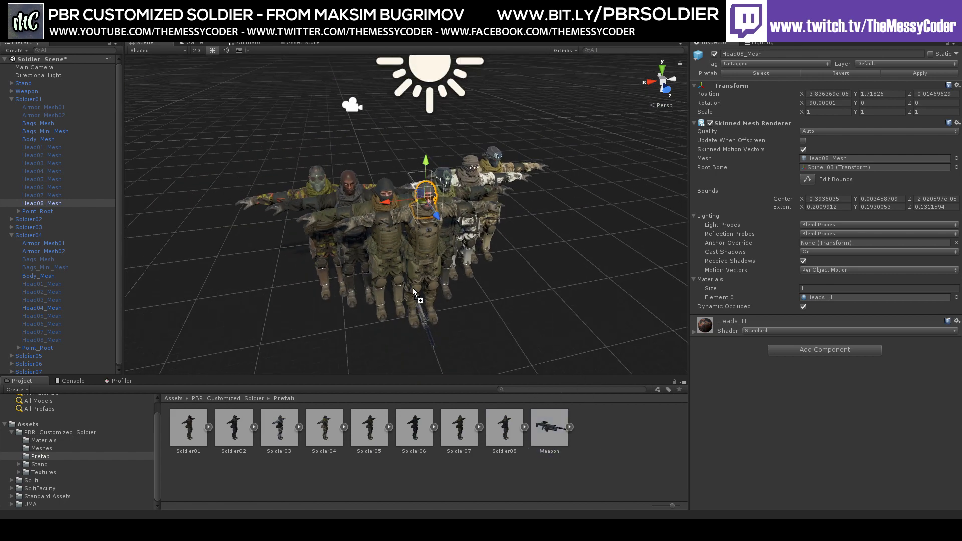
drag(413, 288, 430, 273)
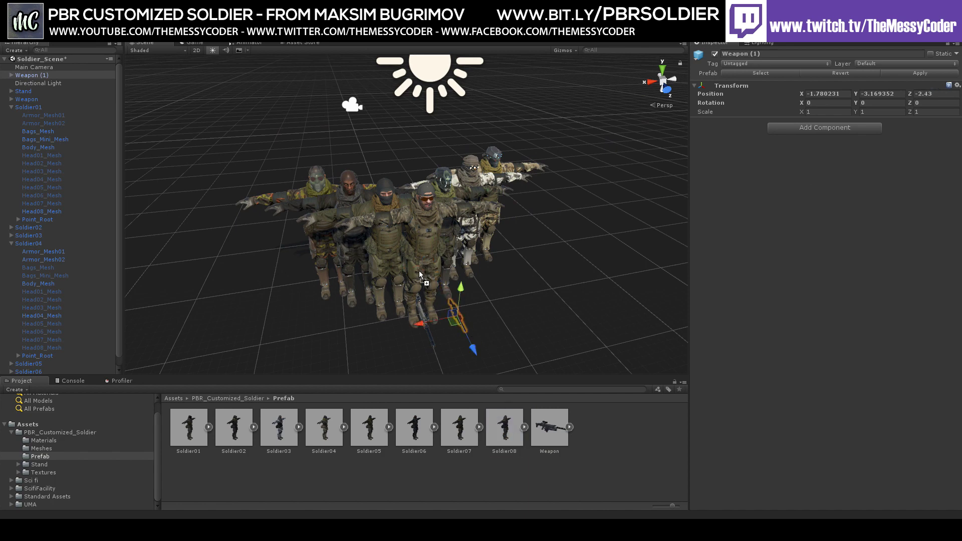
drag(419, 271, 417, 276)
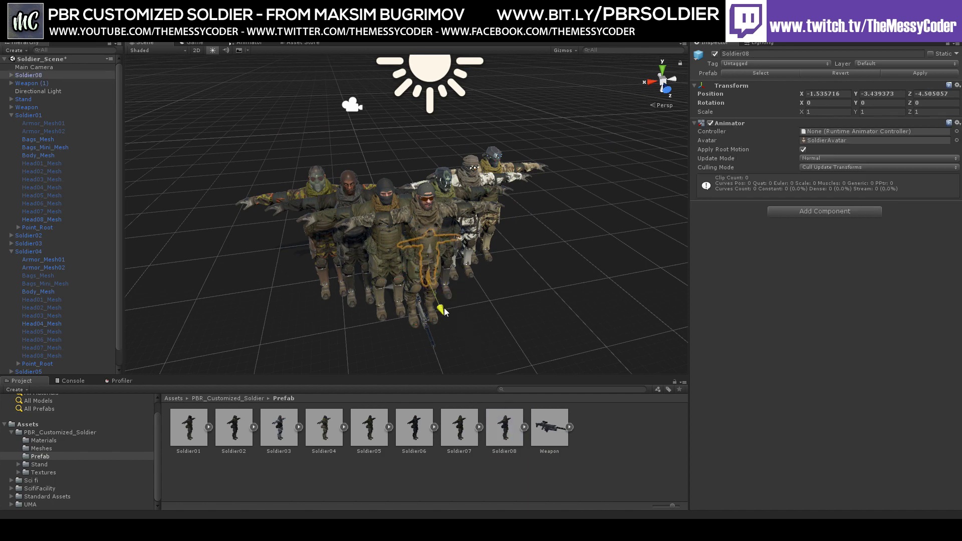
drag(466, 303, 503, 287)
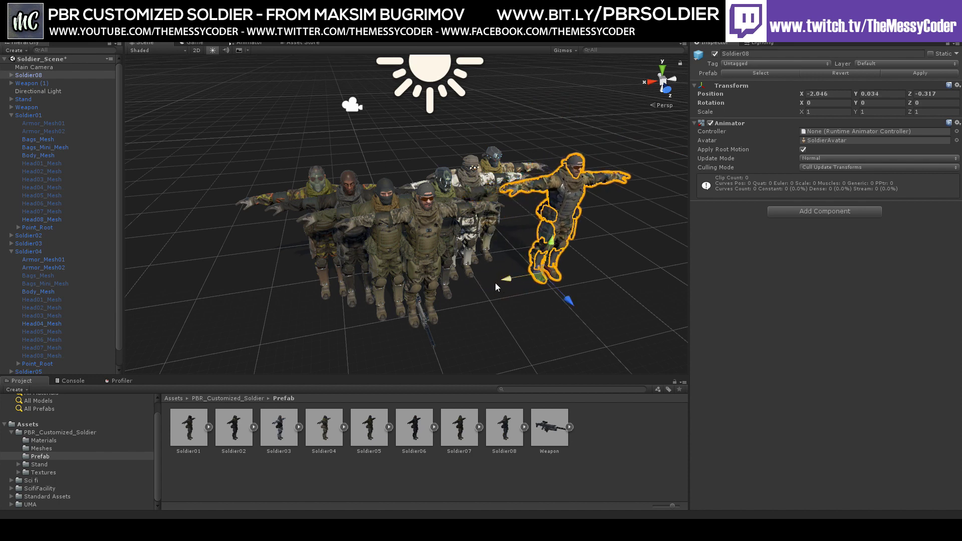
Orbit and zoom around Soldier08 to check its placement at -2.046, 0.034, -0.317.
scroll(541, 253, up, 5)
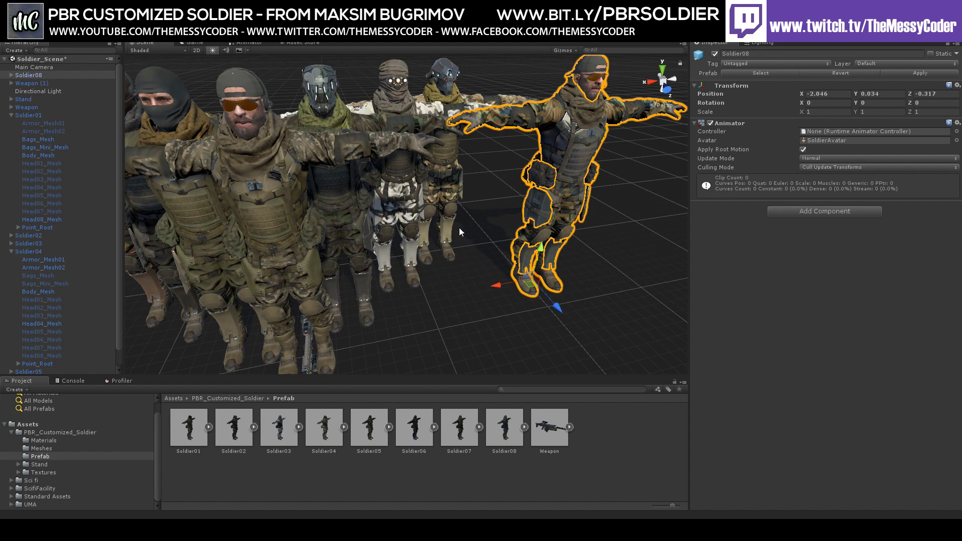
scroll(494, 134, up, 3)
middle_drag(494, 133, 81, 389)
scroll(381, 184, up, 3)
middle_drag(381, 184, 323, 260)
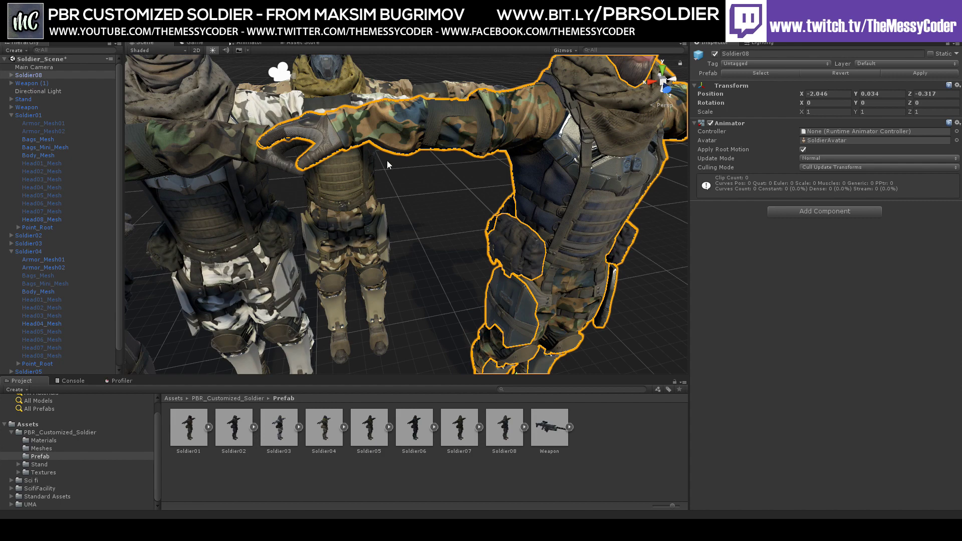
scroll(388, 165, down, 3)
middle_drag(483, 217, 557, 195)
scroll(449, 163, down, 3)
scroll(484, 226, down, 3)
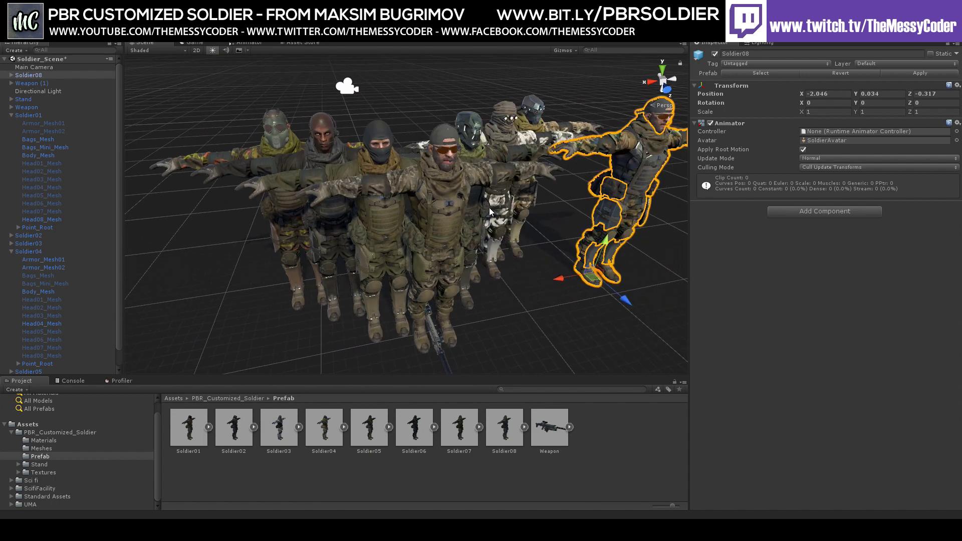
right_drag(490, 208, 518, 212)
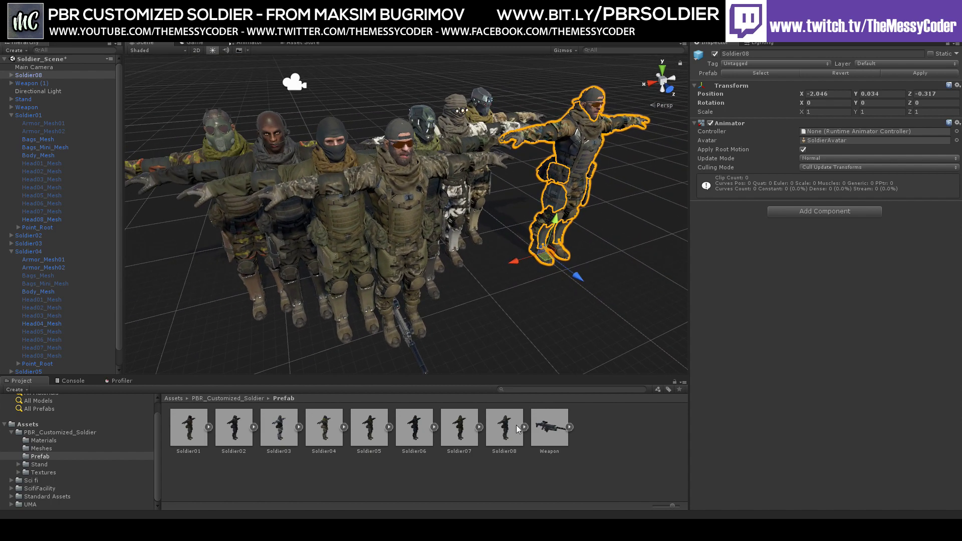
Select the rifle in the scene and raise it to Y 1.036, Z 1.044.
click(550, 427)
scroll(575, 275, up, 4)
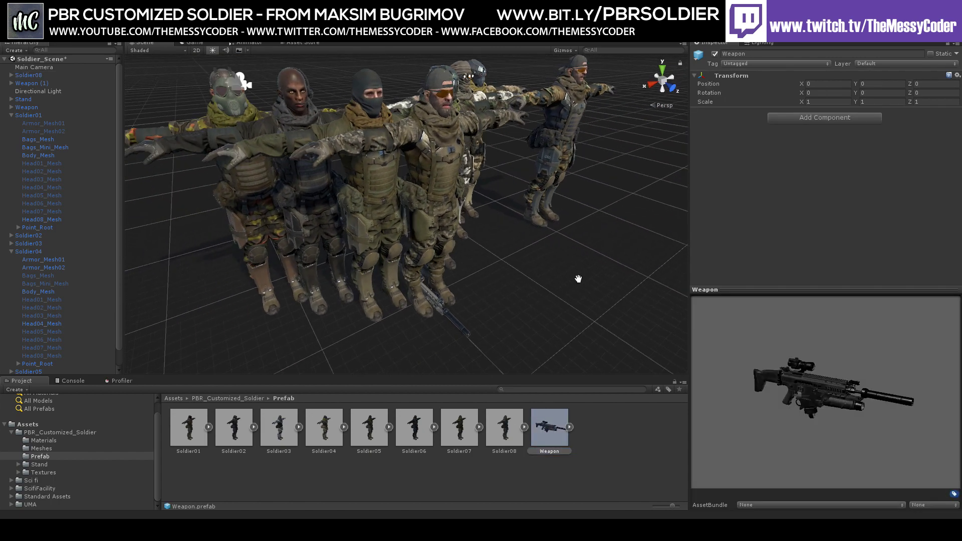
click(517, 283)
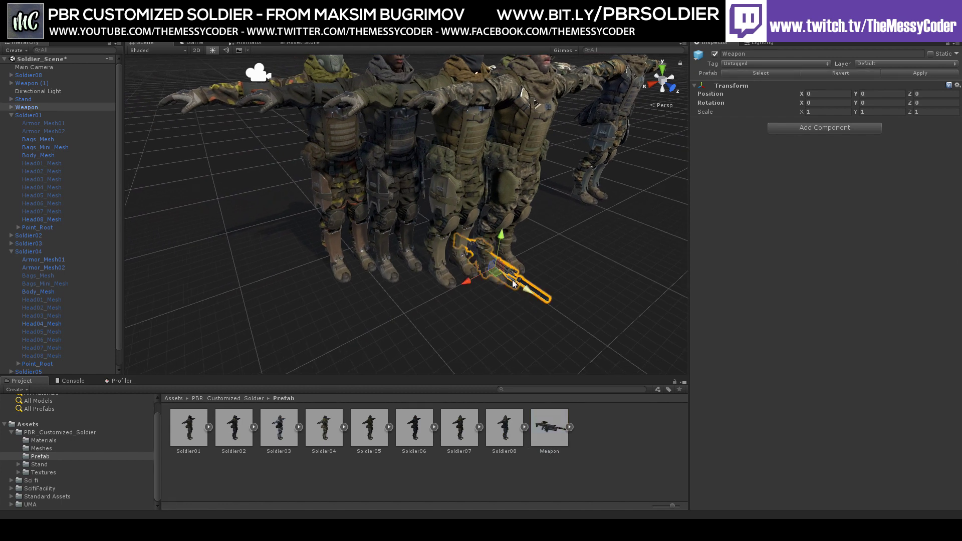
drag(518, 283, 615, 217)
Orbit, pan and zoom around the raised rifle to inspect it closely.
right_drag(615, 217, 514, 209)
scroll(512, 212, up, 6)
middle_drag(508, 216, 197, 279)
right_drag(197, 280, 313, 251)
middle_drag(313, 251, 451, 247)
scroll(428, 260, down, 5)
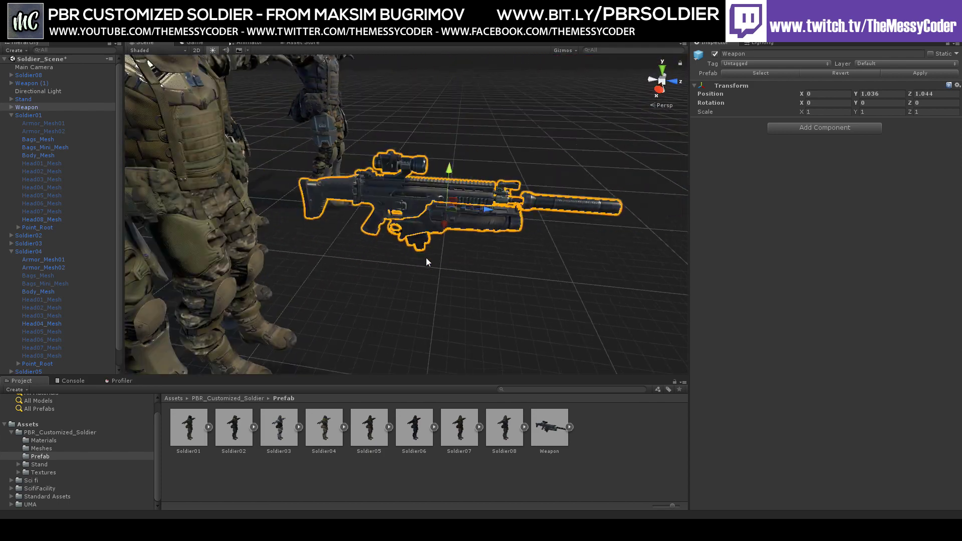
right_drag(427, 262, 435, 266)
middle_drag(437, 264, 523, 230)
scroll(522, 231, up, 5)
right_drag(430, 246, 456, 240)
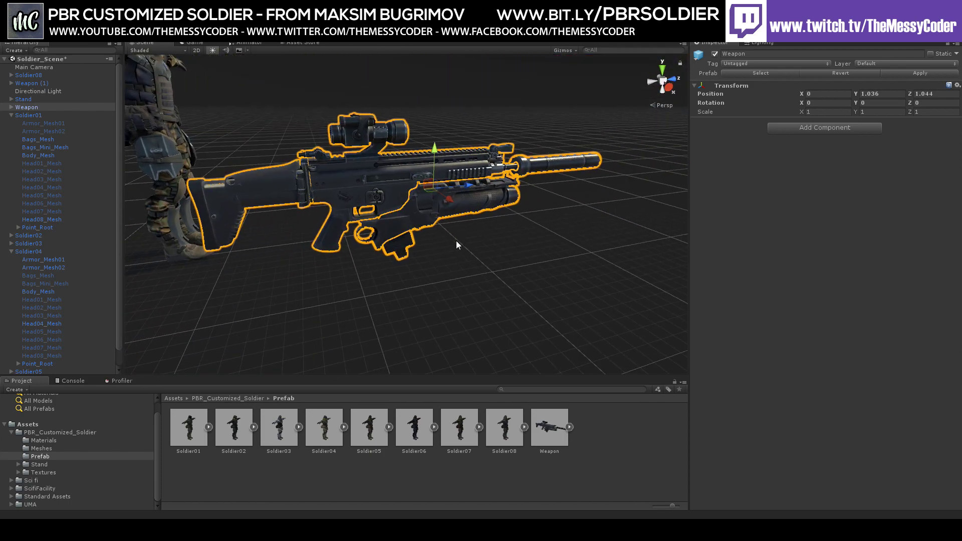
scroll(423, 239, up, 10)
scroll(423, 244, down, 5)
scroll(416, 242, down, 3)
Expand the Weapon into its part meshes and test hiding and showing the whole rifle.
click(12, 107)
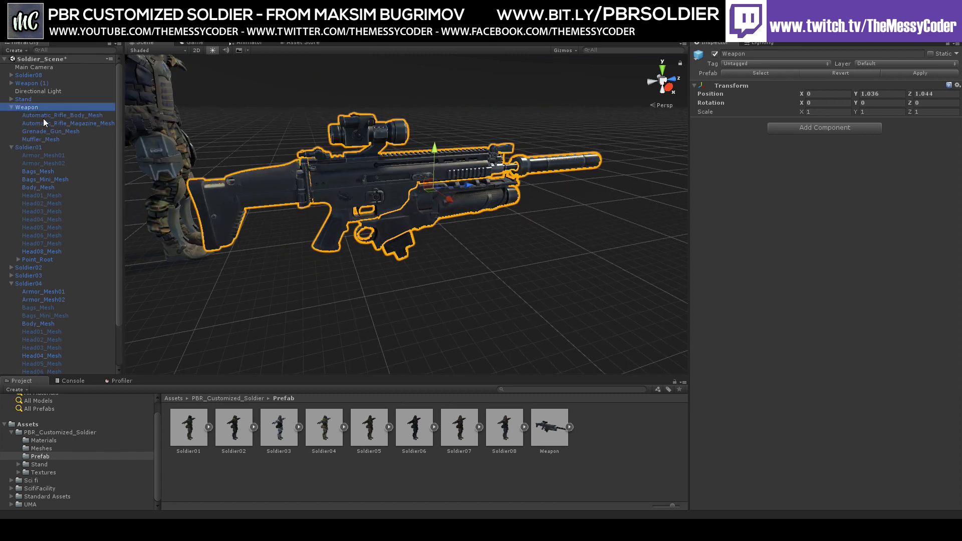
click(366, 135)
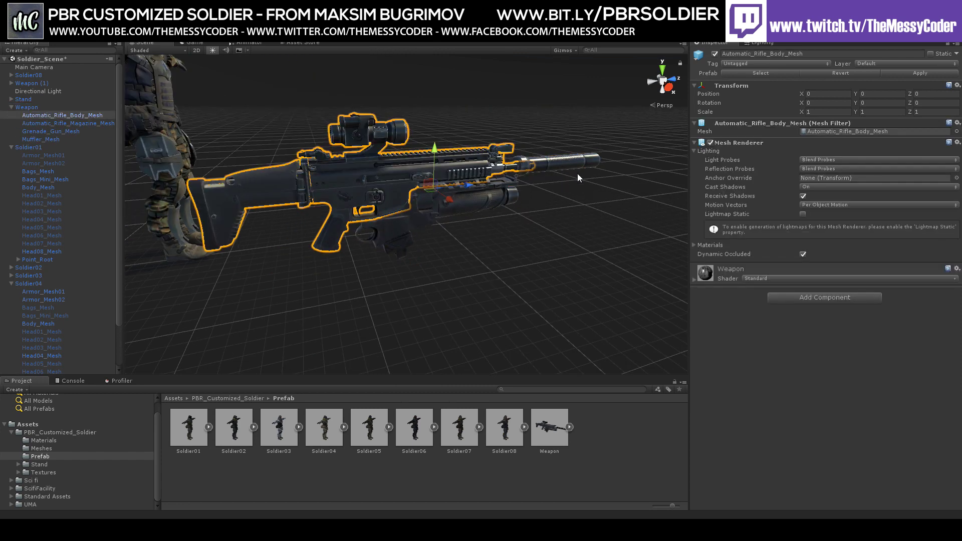
click(472, 198)
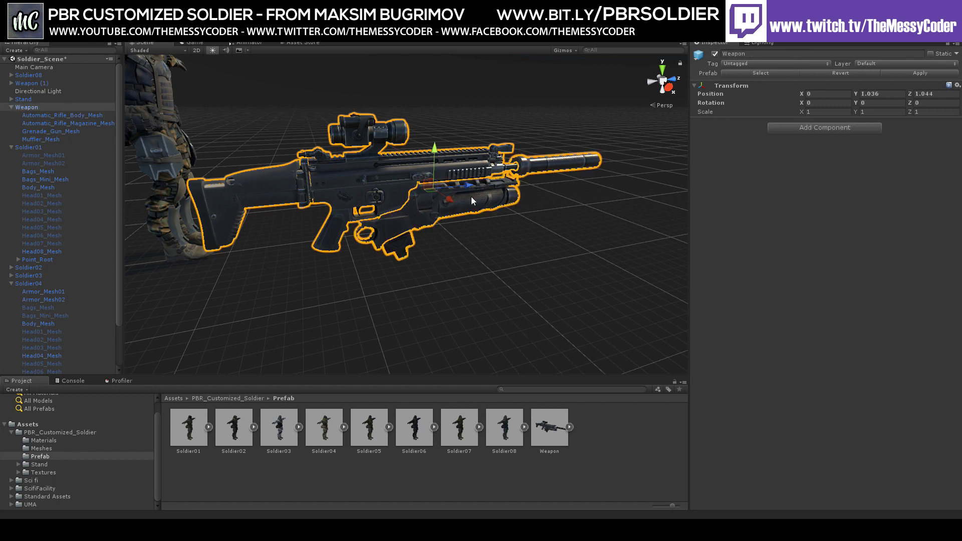
click(715, 54)
click(714, 54)
Switch off the rifle's Muffler_Mesh, Grenade_Gun_Mesh and Automatic_Rifle_Magazine_Mesh.
click(49, 139)
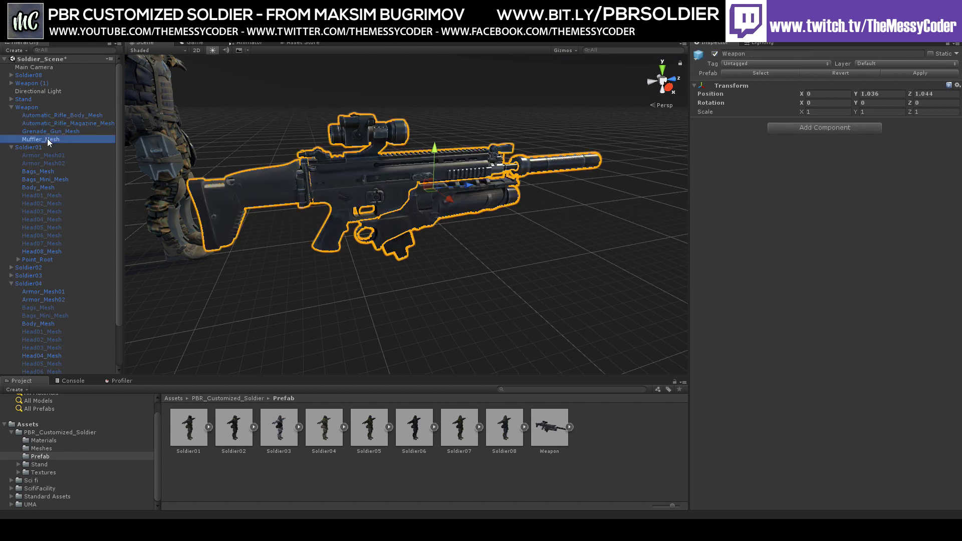
click(714, 53)
click(480, 203)
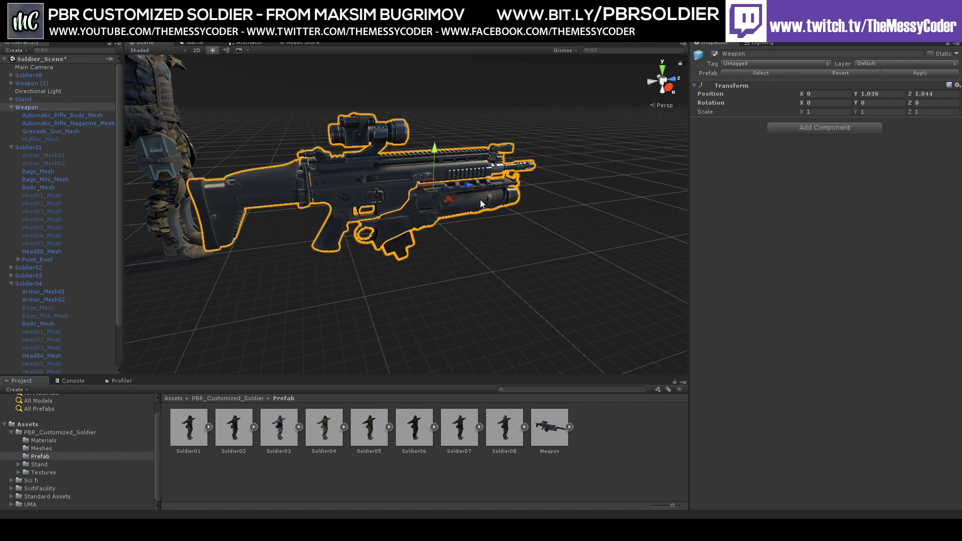
click(411, 197)
click(715, 53)
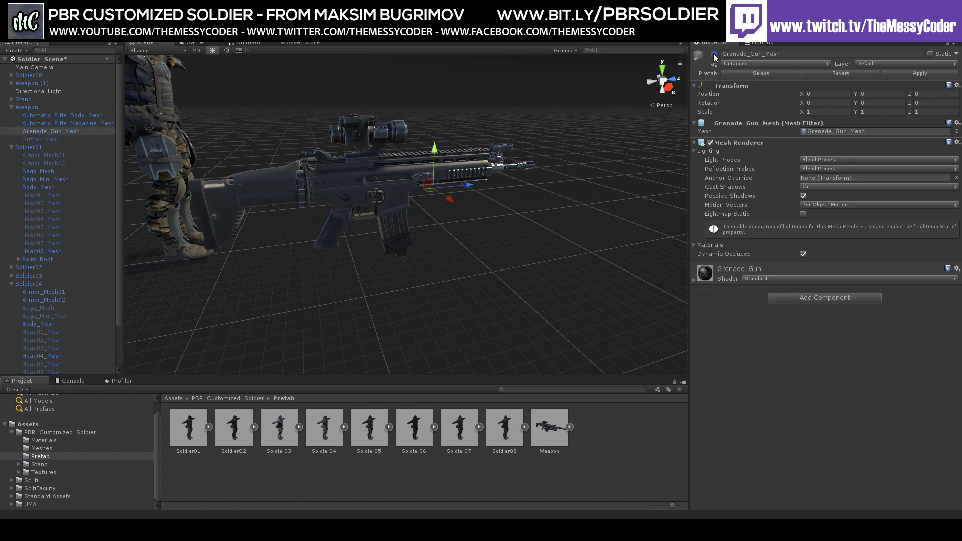
click(77, 124)
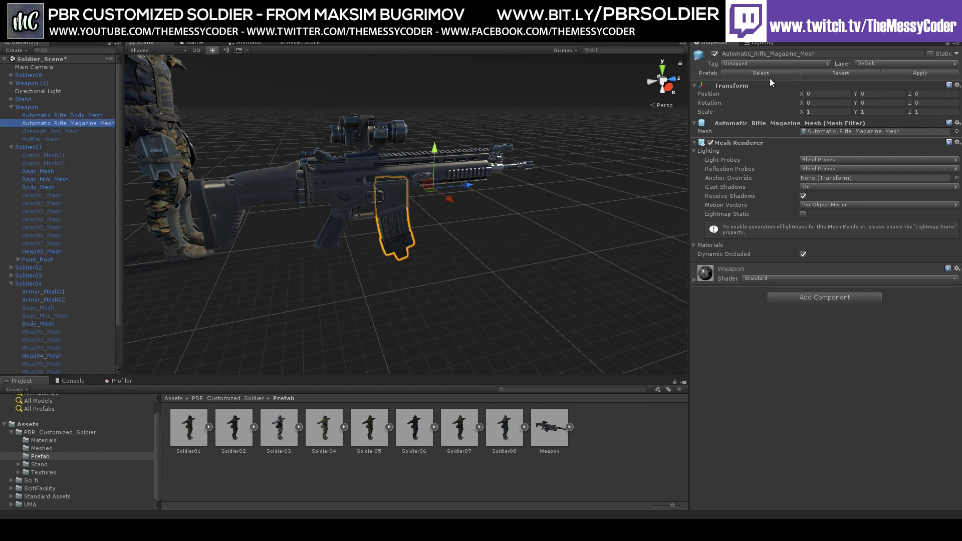
click(715, 54)
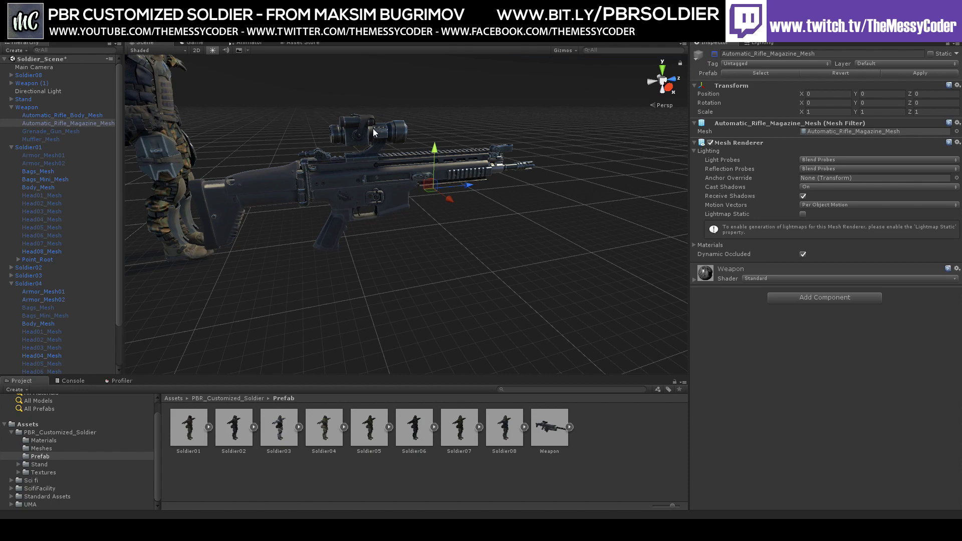
scroll(361, 135, down, 5)
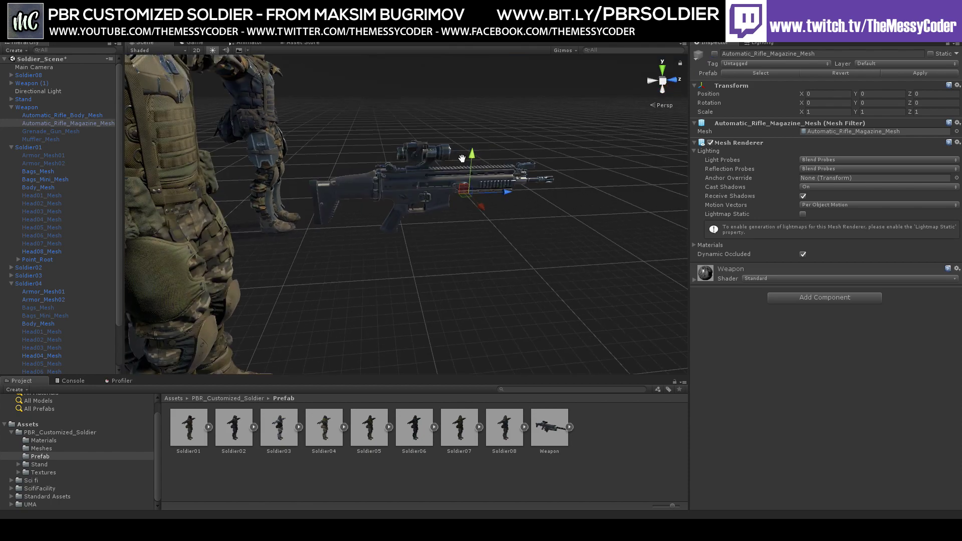
scroll(391, 235, up, 4)
alt+drag(525, 242, 457, 250)
middle_drag(458, 250, 291, 185)
scroll(366, 248, down, 6)
alt+drag(367, 246, 339, 263)
right_drag(452, 255, 416, 228)
middle_drag(492, 267, 559, 275)
scroll(394, 237, up, 2)
right_drag(341, 233, 295, 188)
click(192, 43)
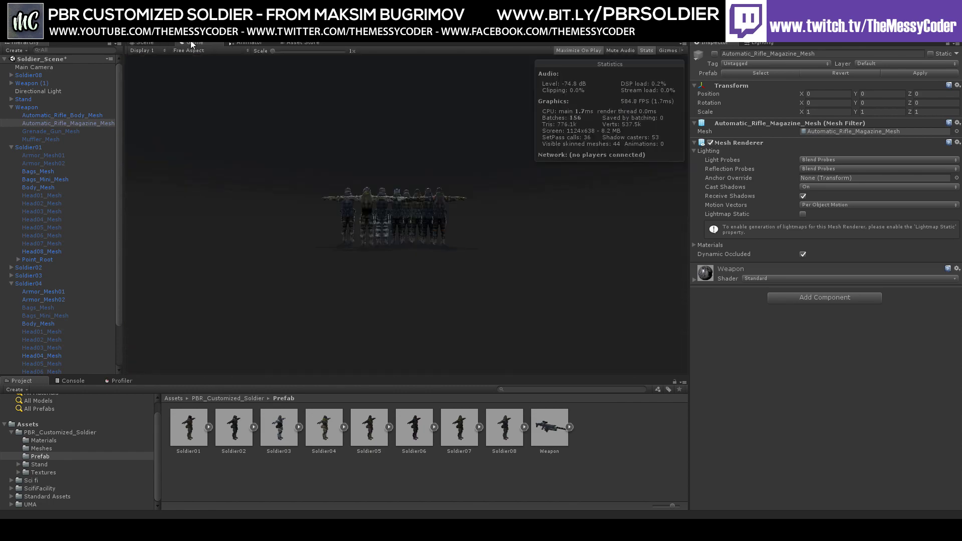
click(146, 43)
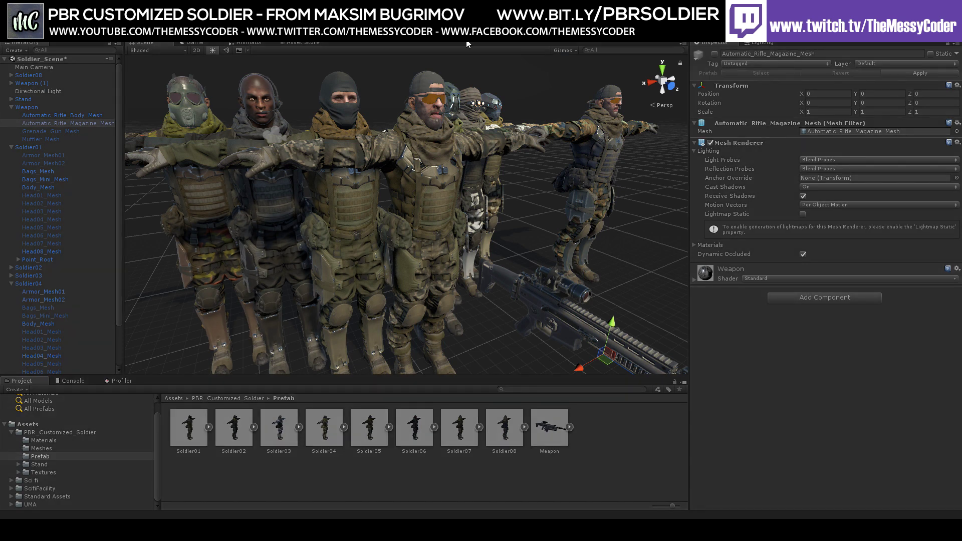
click(466, 44)
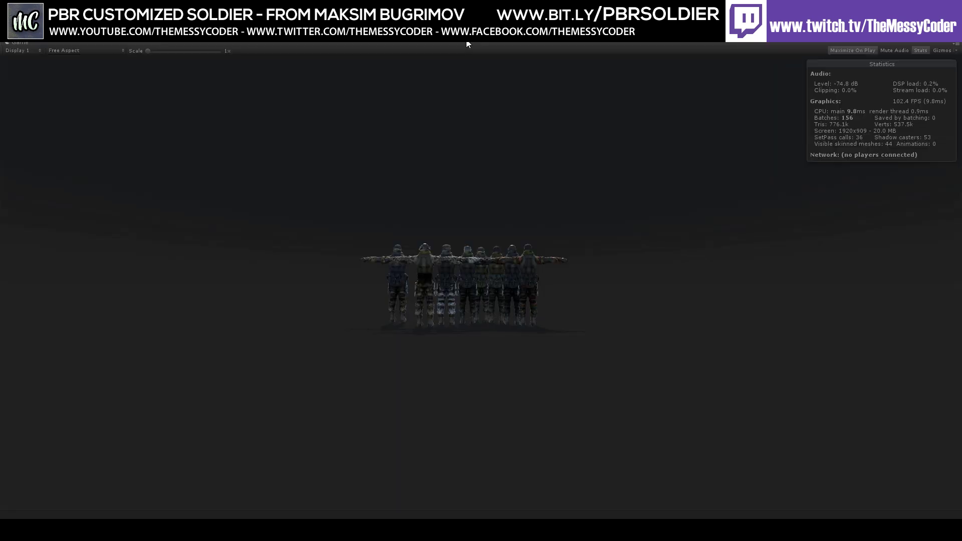
click(461, 42)
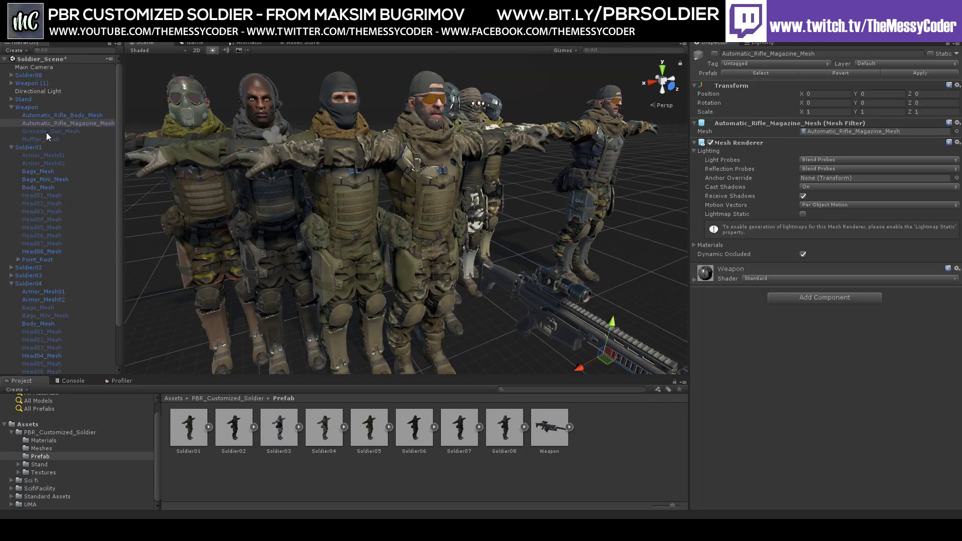
Align Main Camera with the Scene view via GameObject > Align With View, then run the game maximised.
click(34, 67)
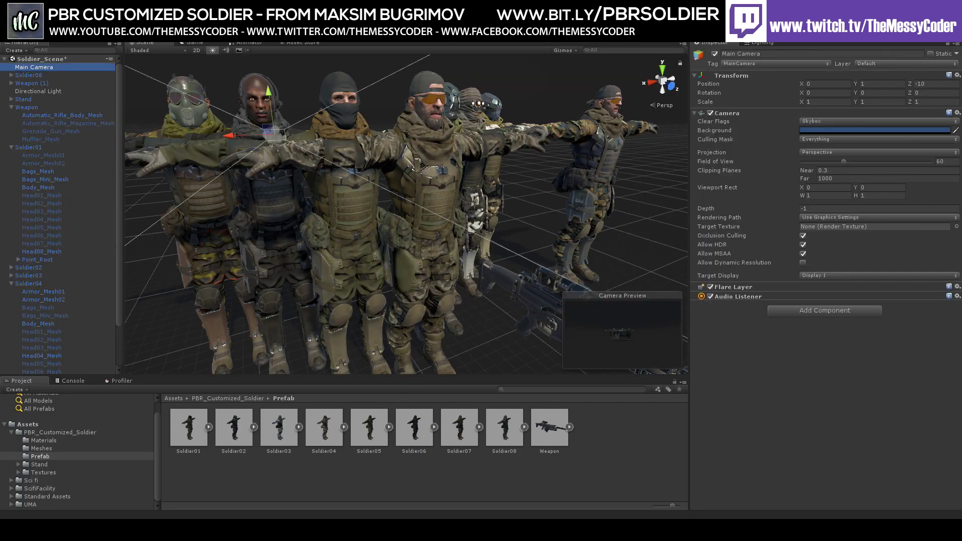
click(73, 17)
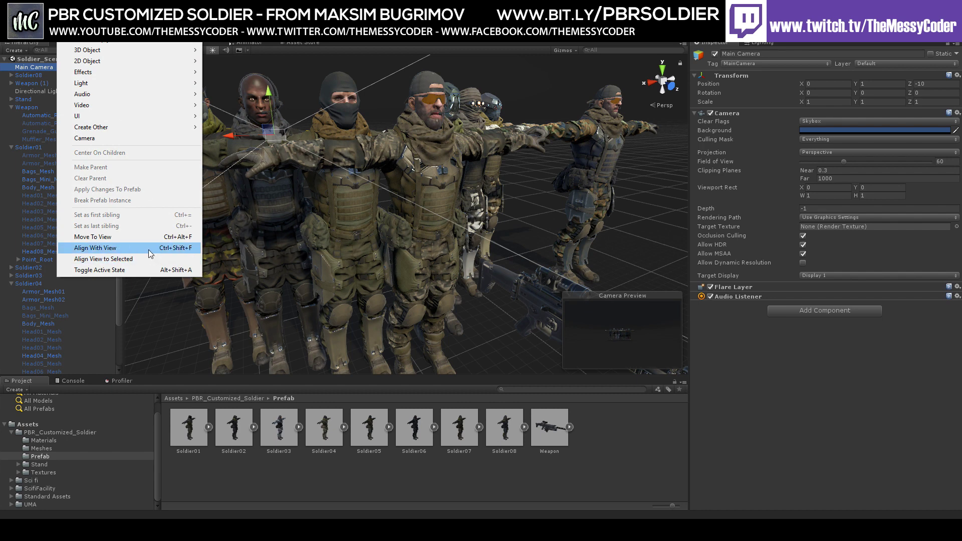
click(95, 248)
click(464, 30)
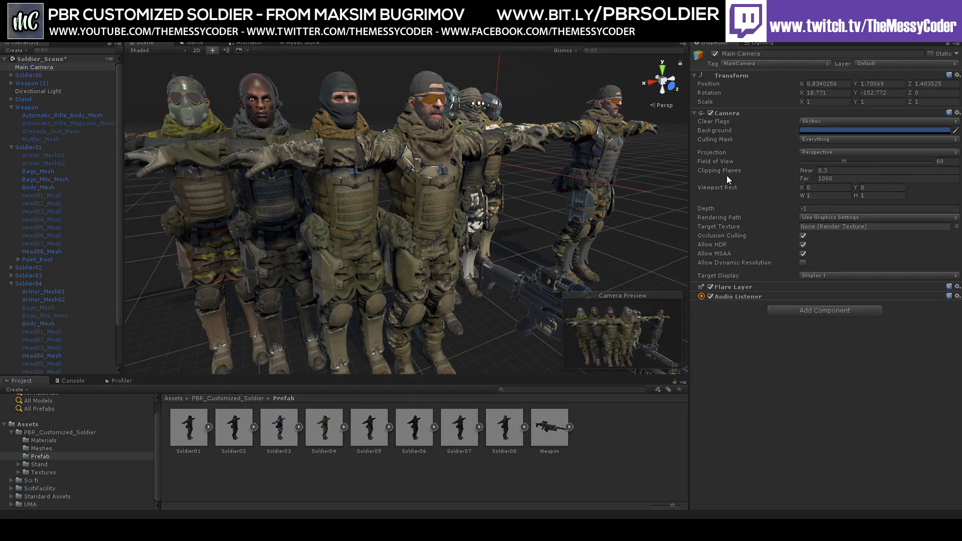
key(ctrl+p)
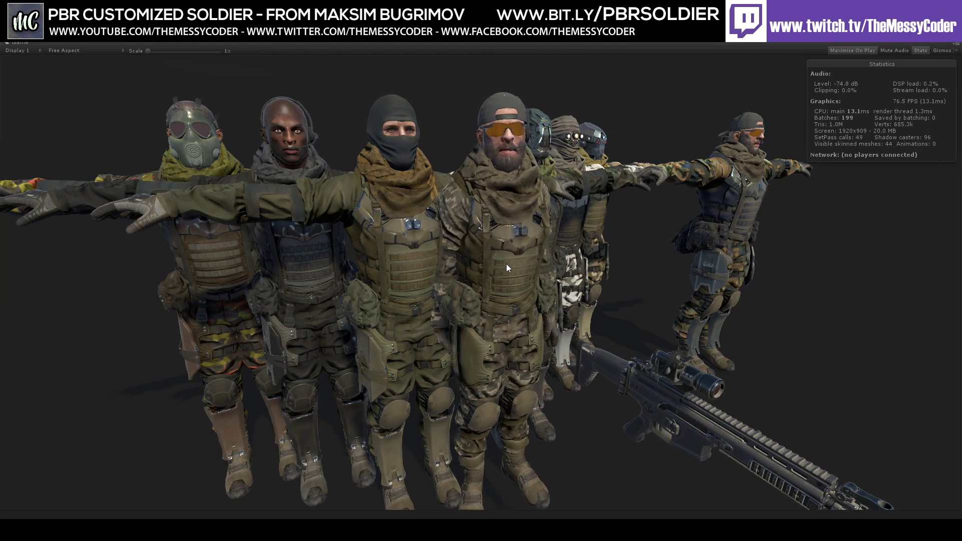